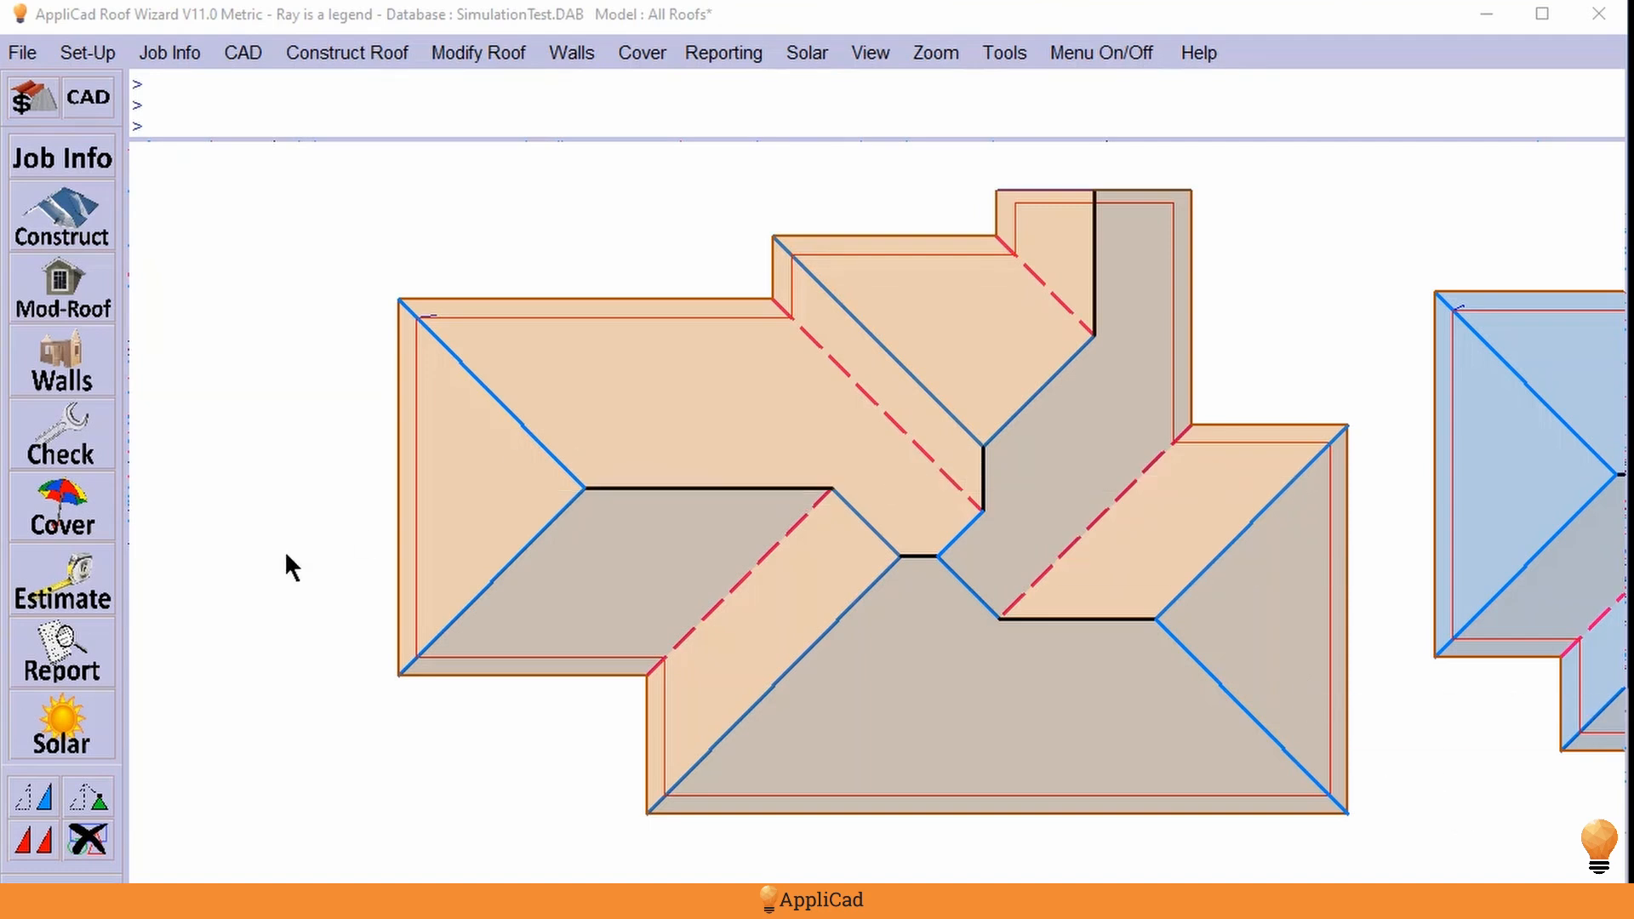
- Turn on the display of dimensions for the roof models in the first group of display settings
left_click(57, 451)
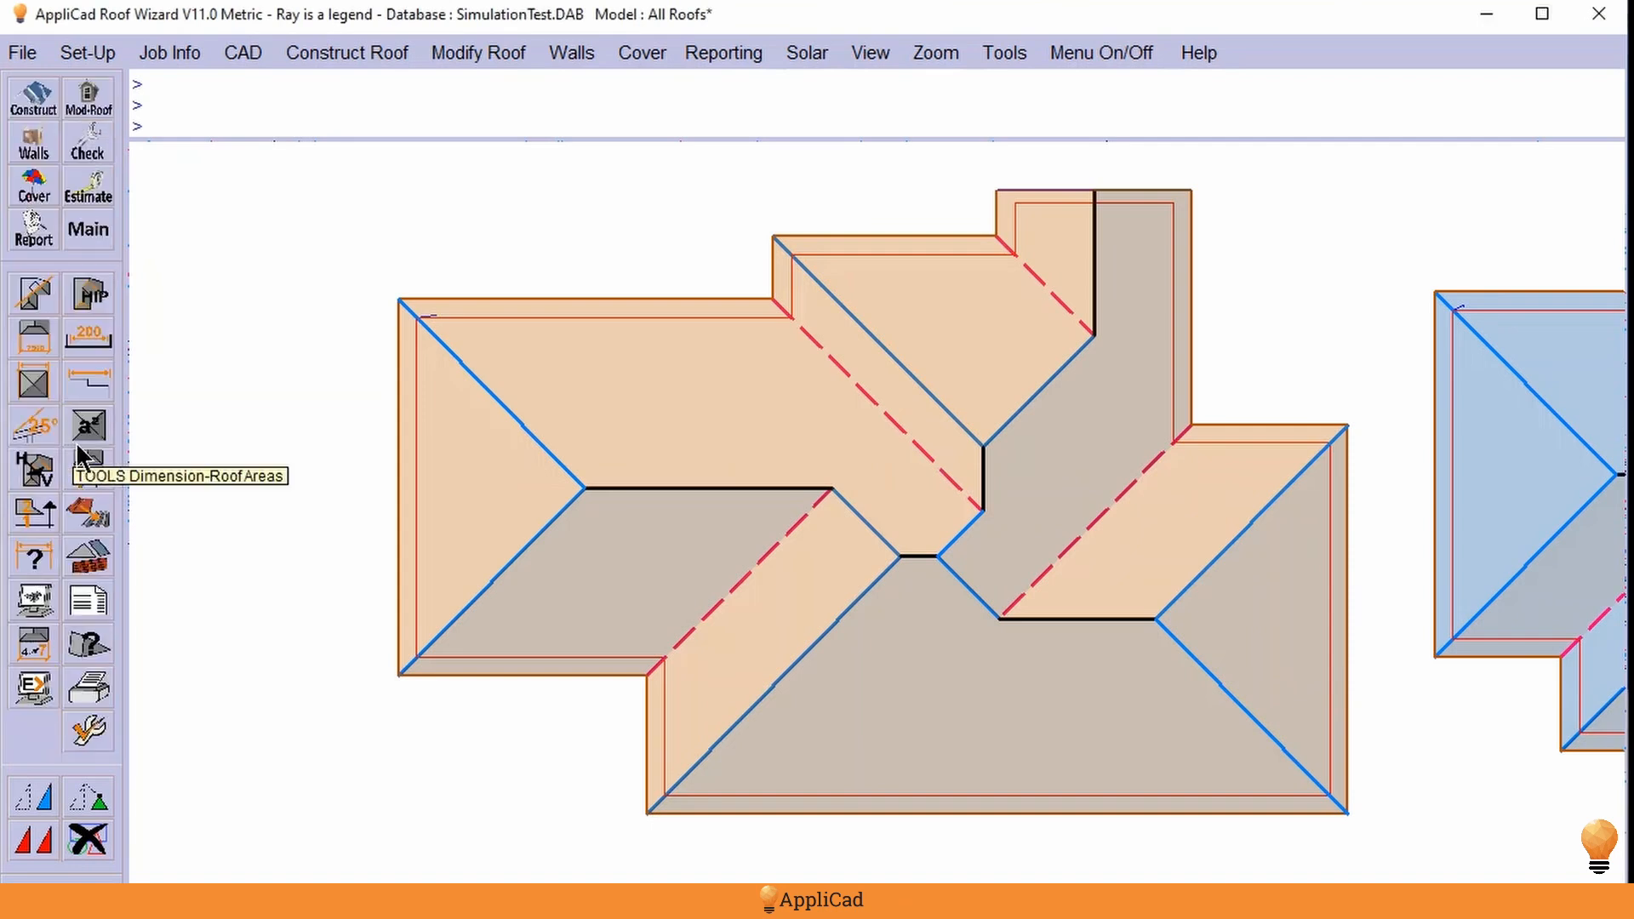
left_click(34, 600)
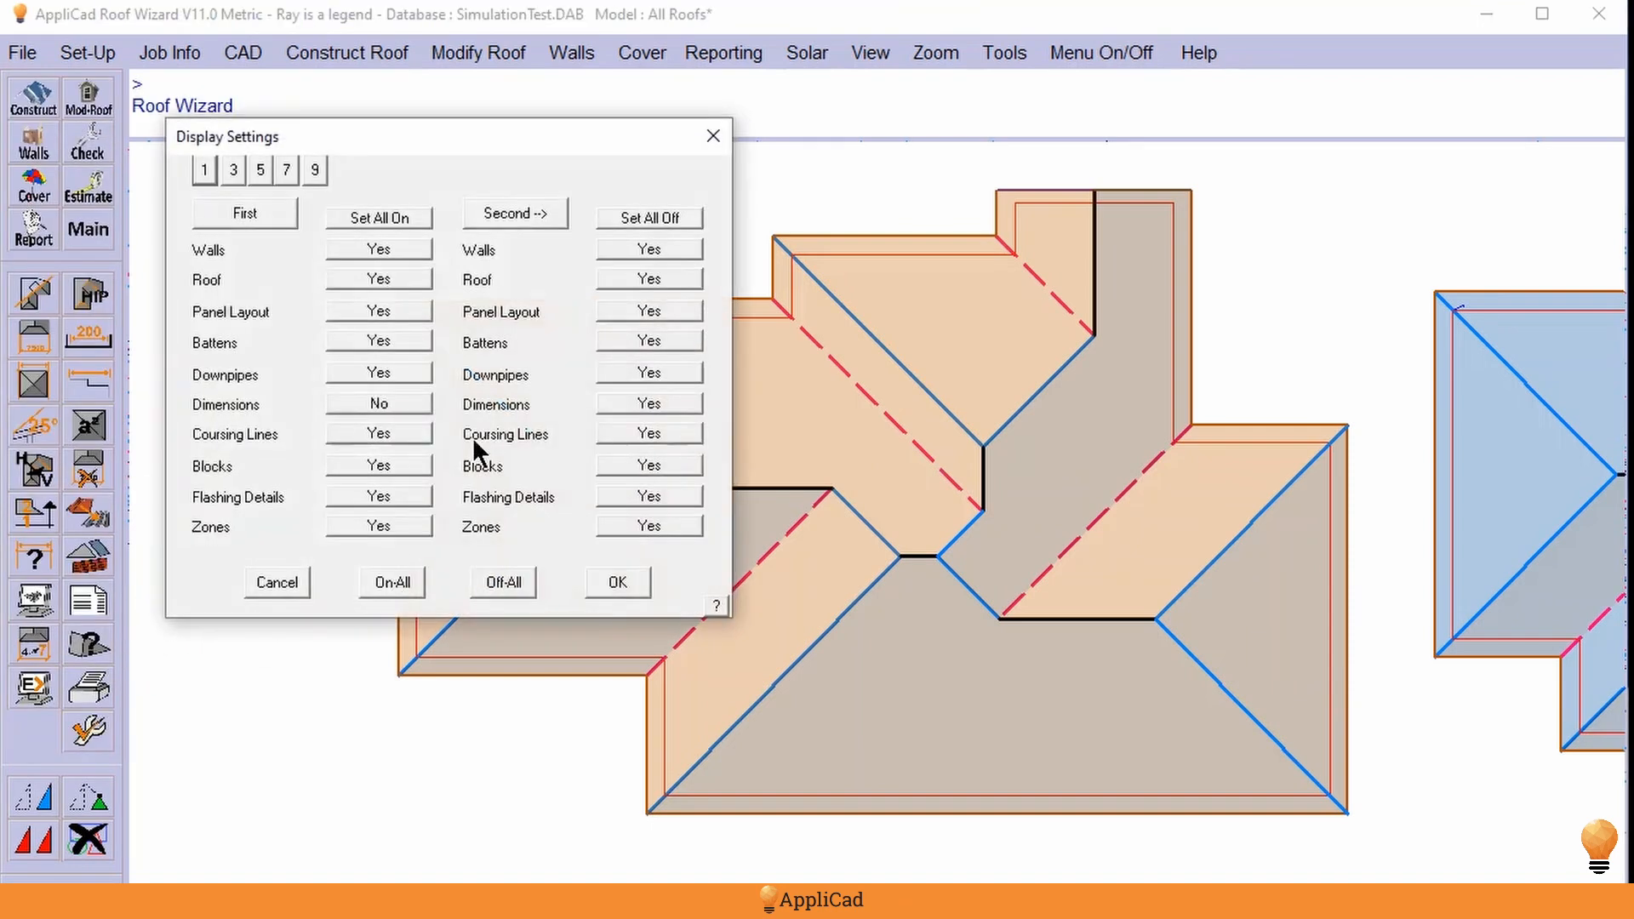
left_click(378, 403)
left_click(617, 582)
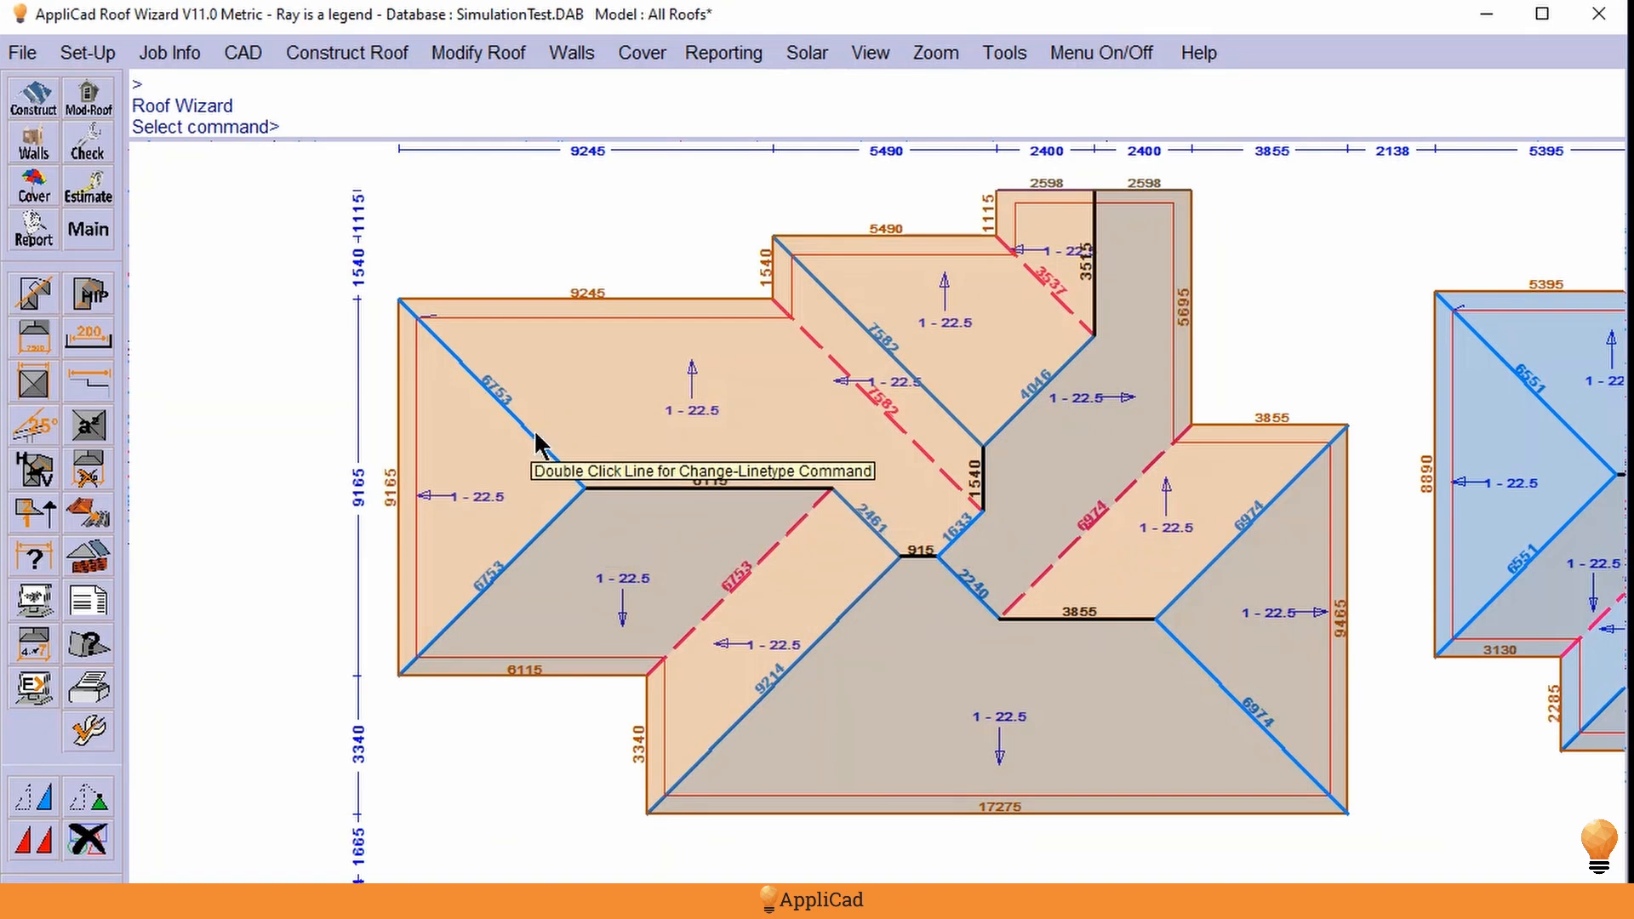
- Hide the roof dimensions again through the display settings
left_click(32, 606)
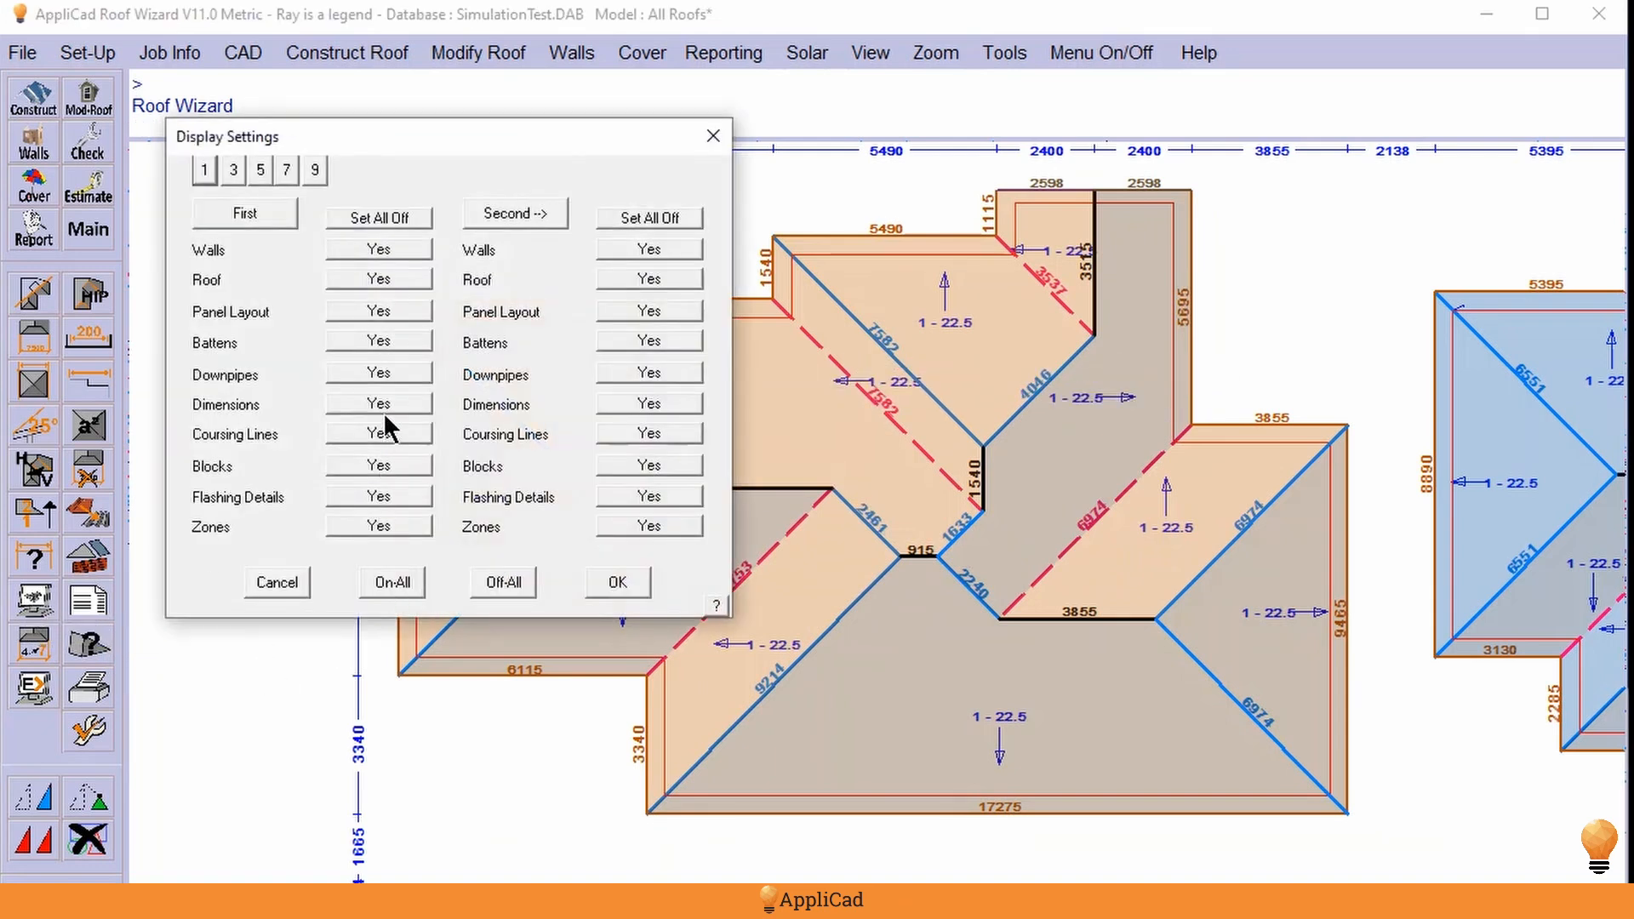
left_click(379, 404)
left_click(617, 582)
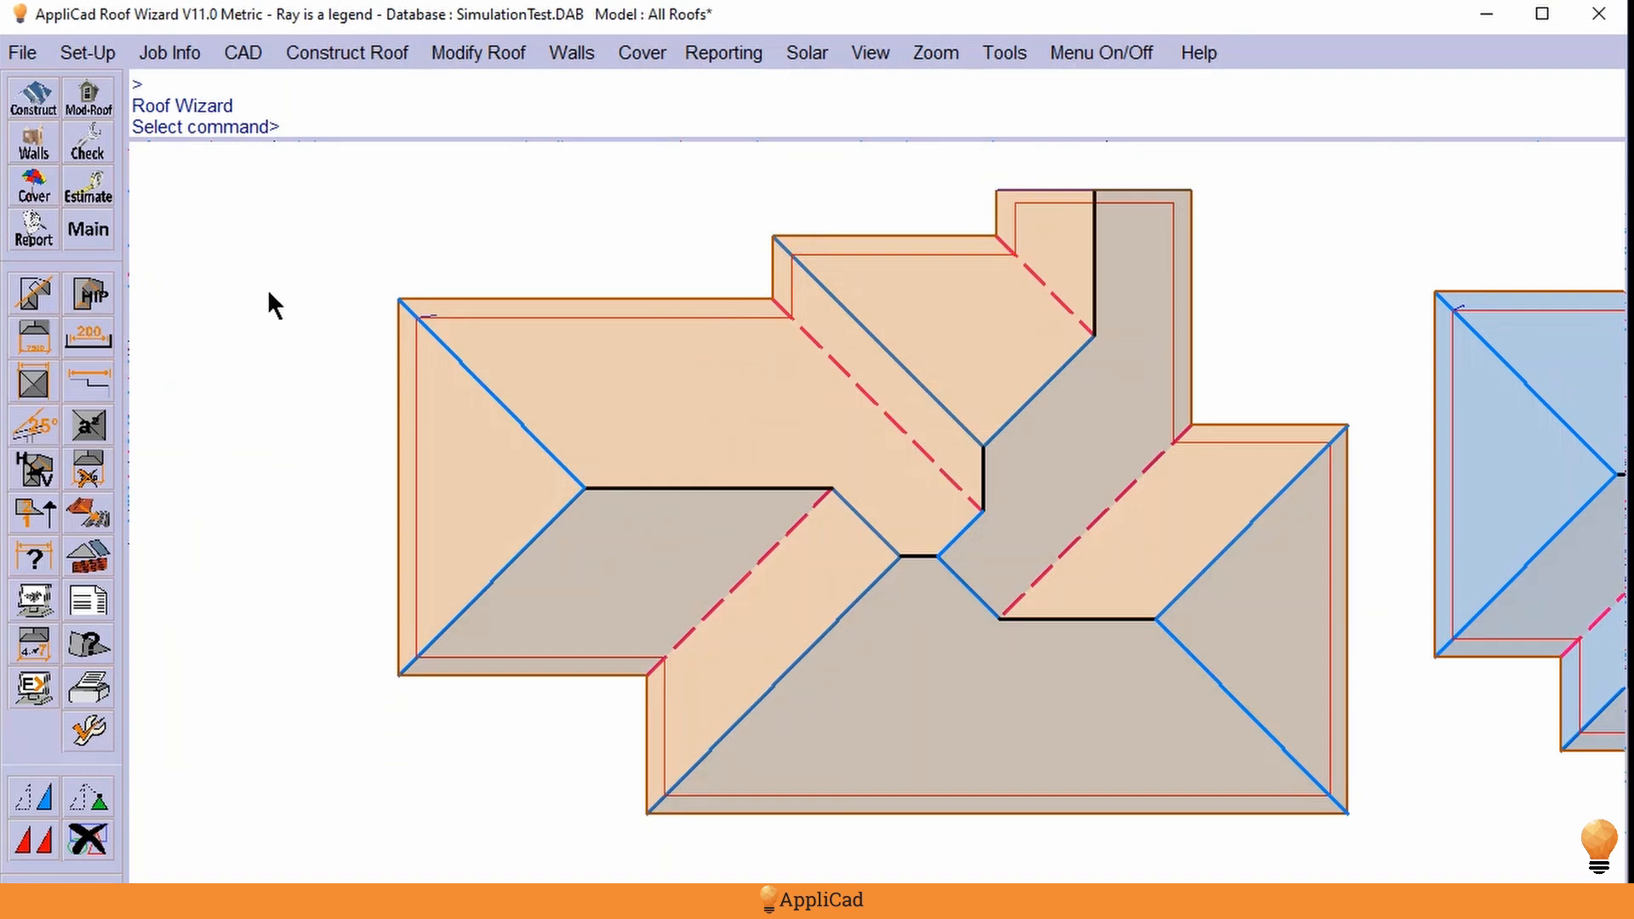
- Apply tile coursing to the orange roof using the Boral Contour C/T concrete tile at a 381 mm gauge, and accept the tally
left_click(47, 202)
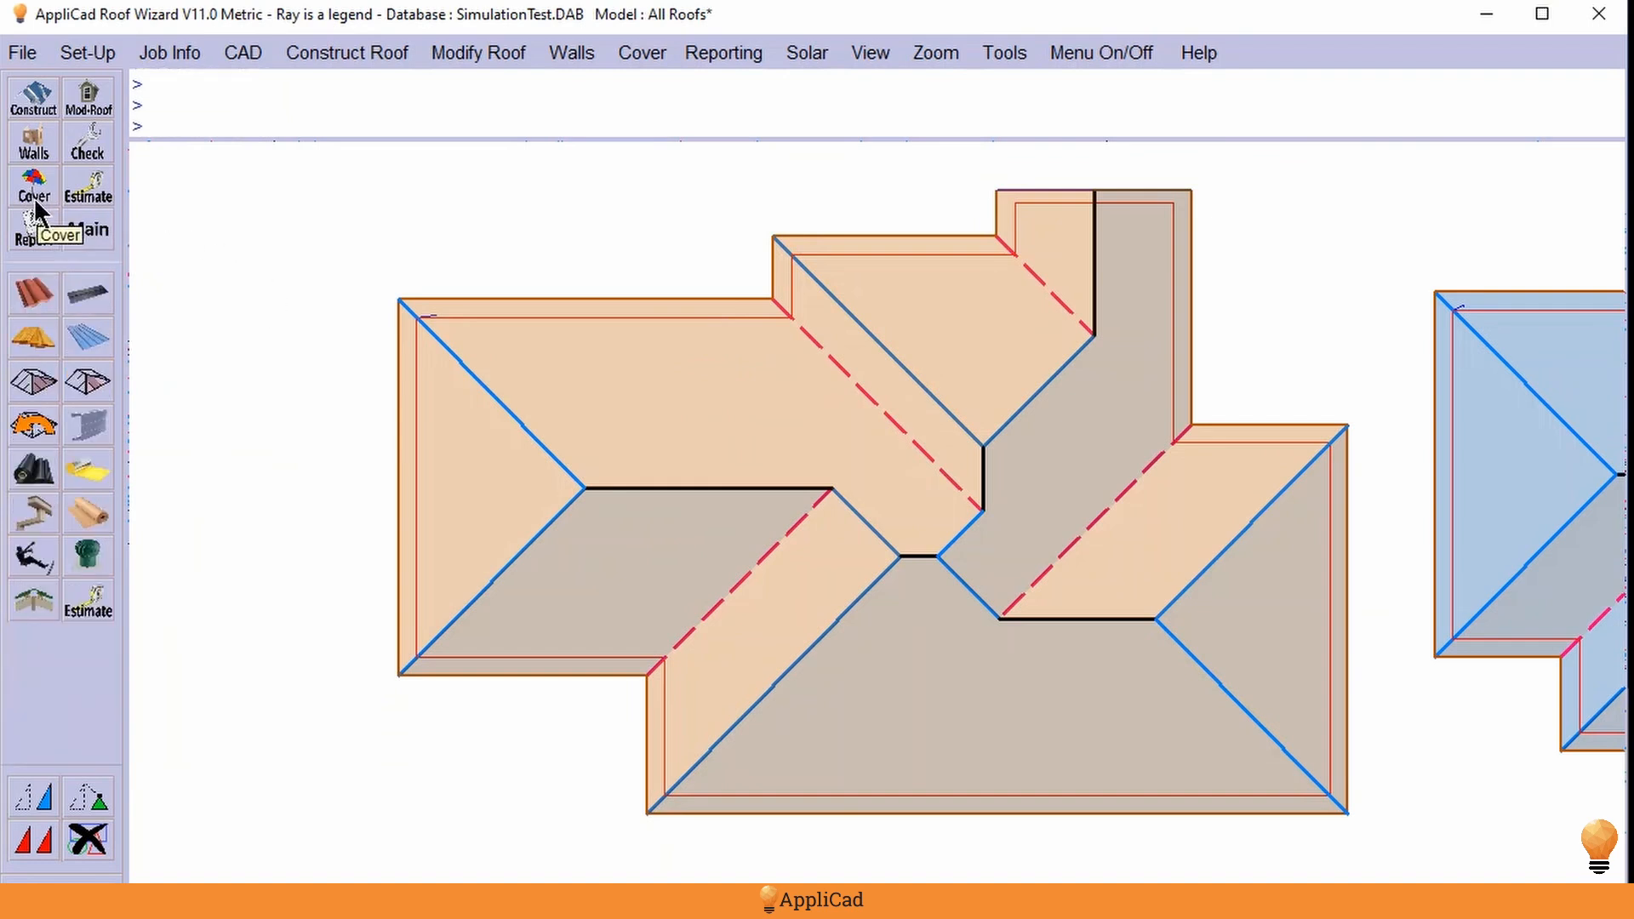
left_click(37, 296)
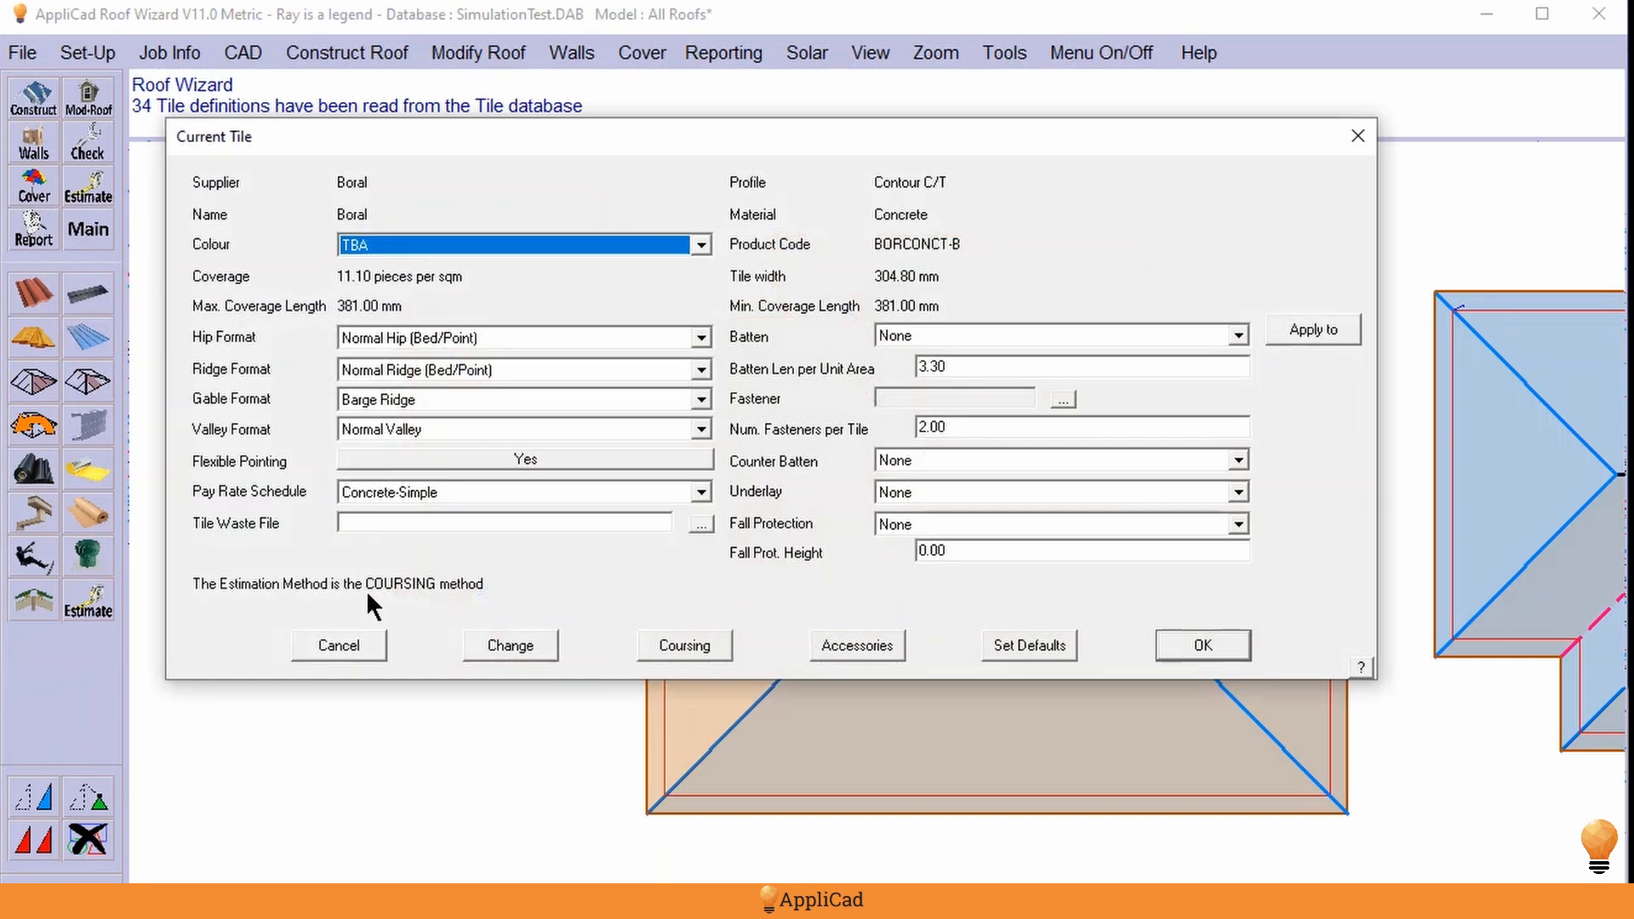
left_click(684, 645)
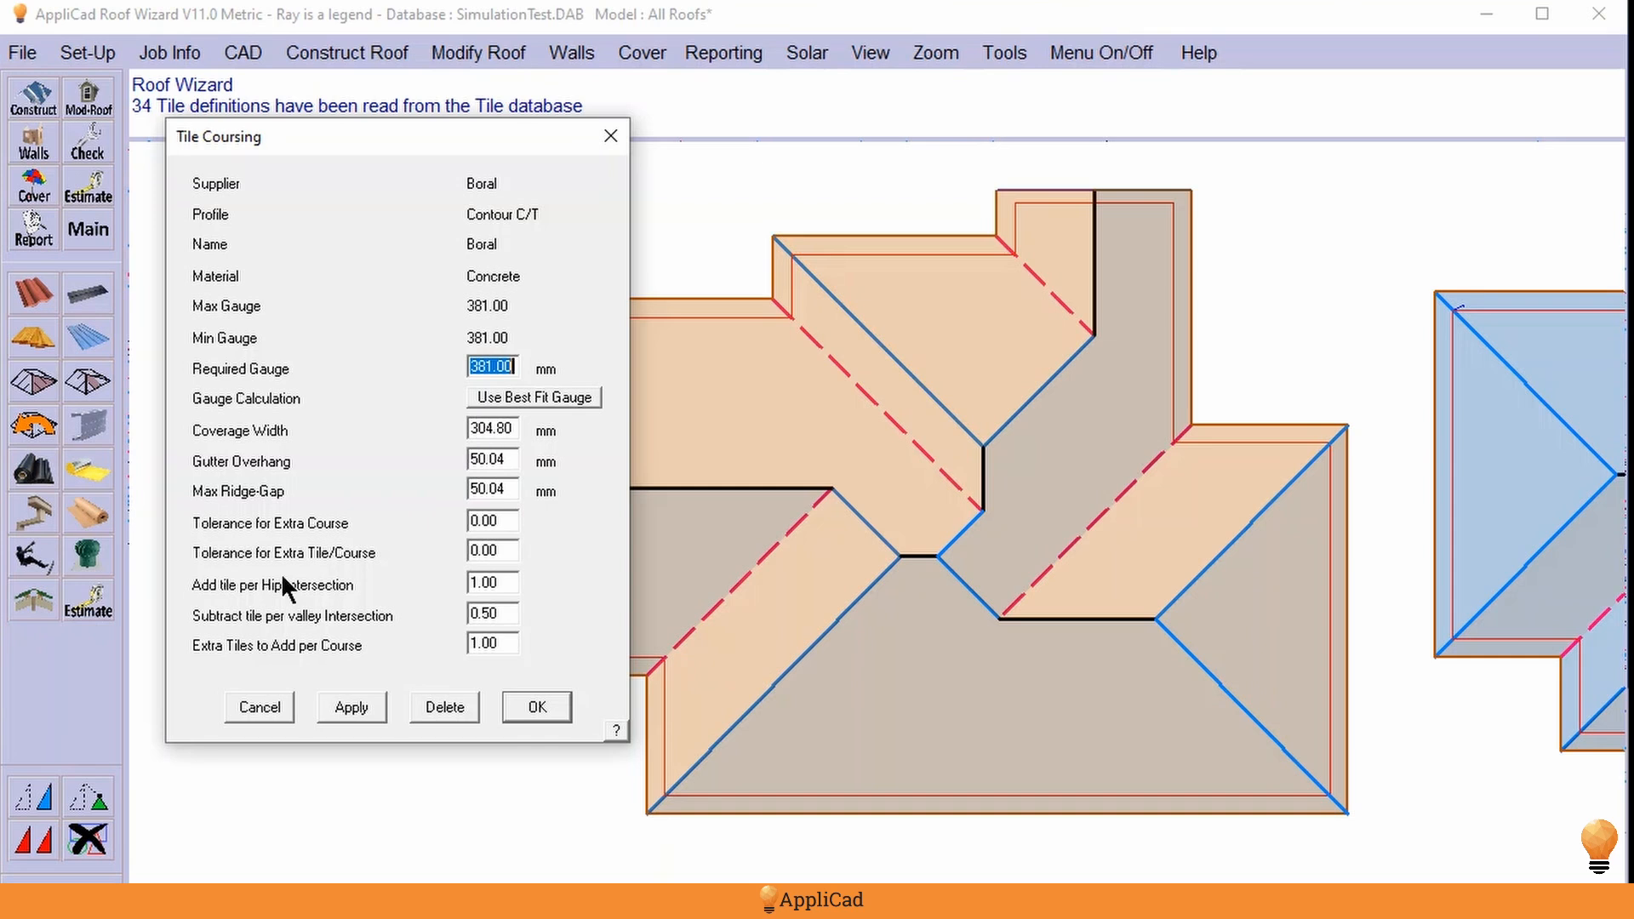
left_click(360, 707)
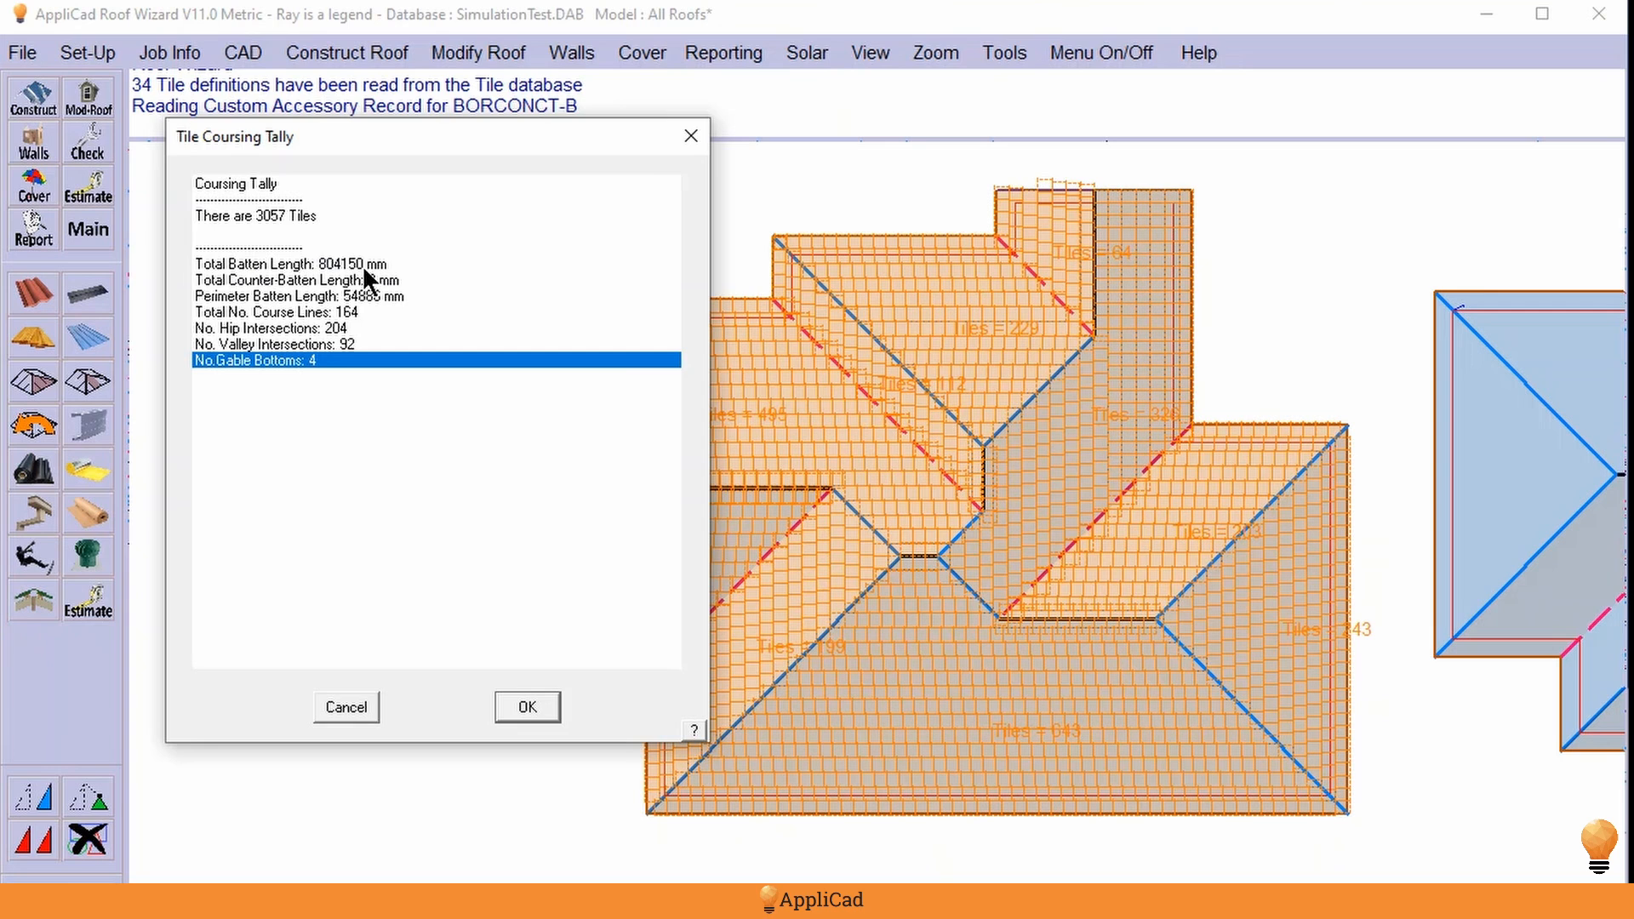
left_click(525, 696)
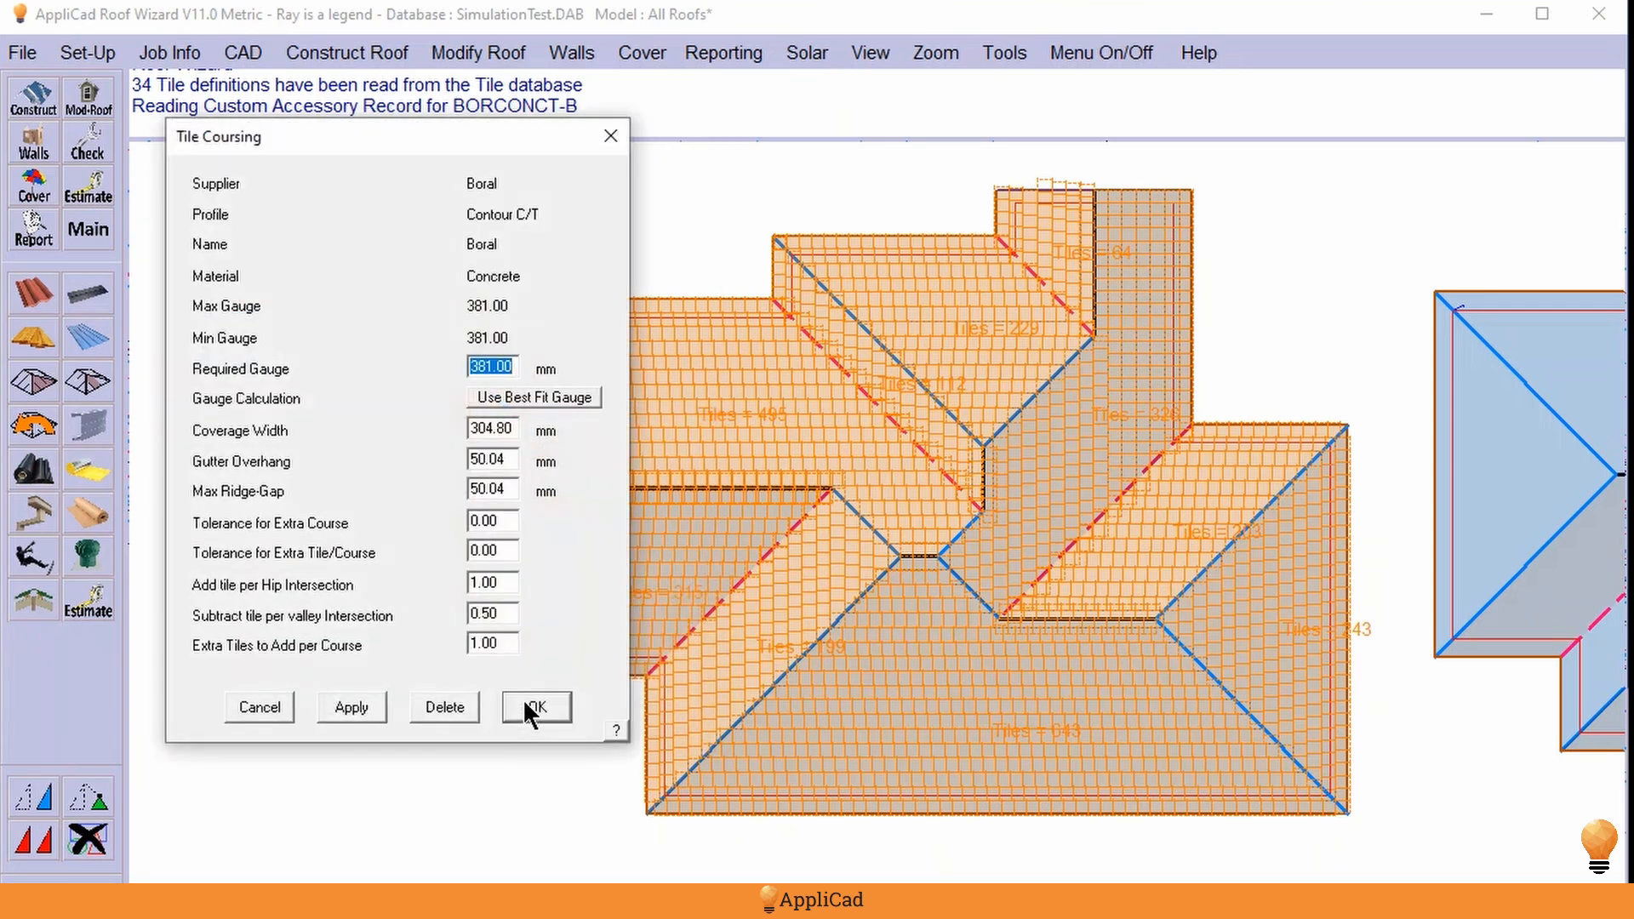
left_click(534, 707)
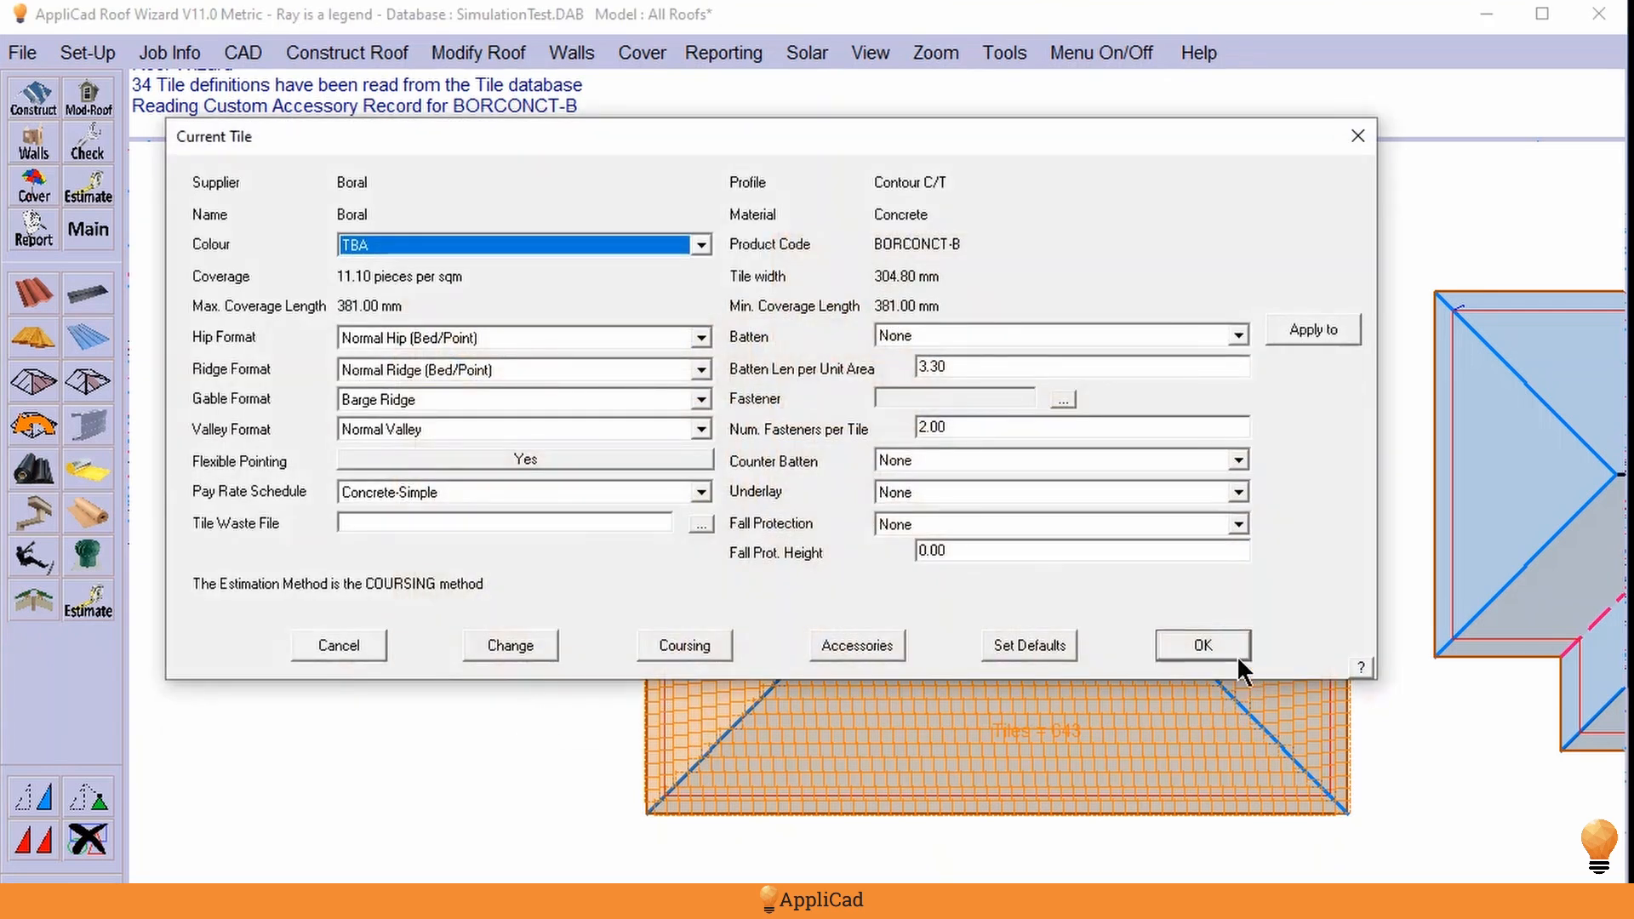
left_click(1225, 648)
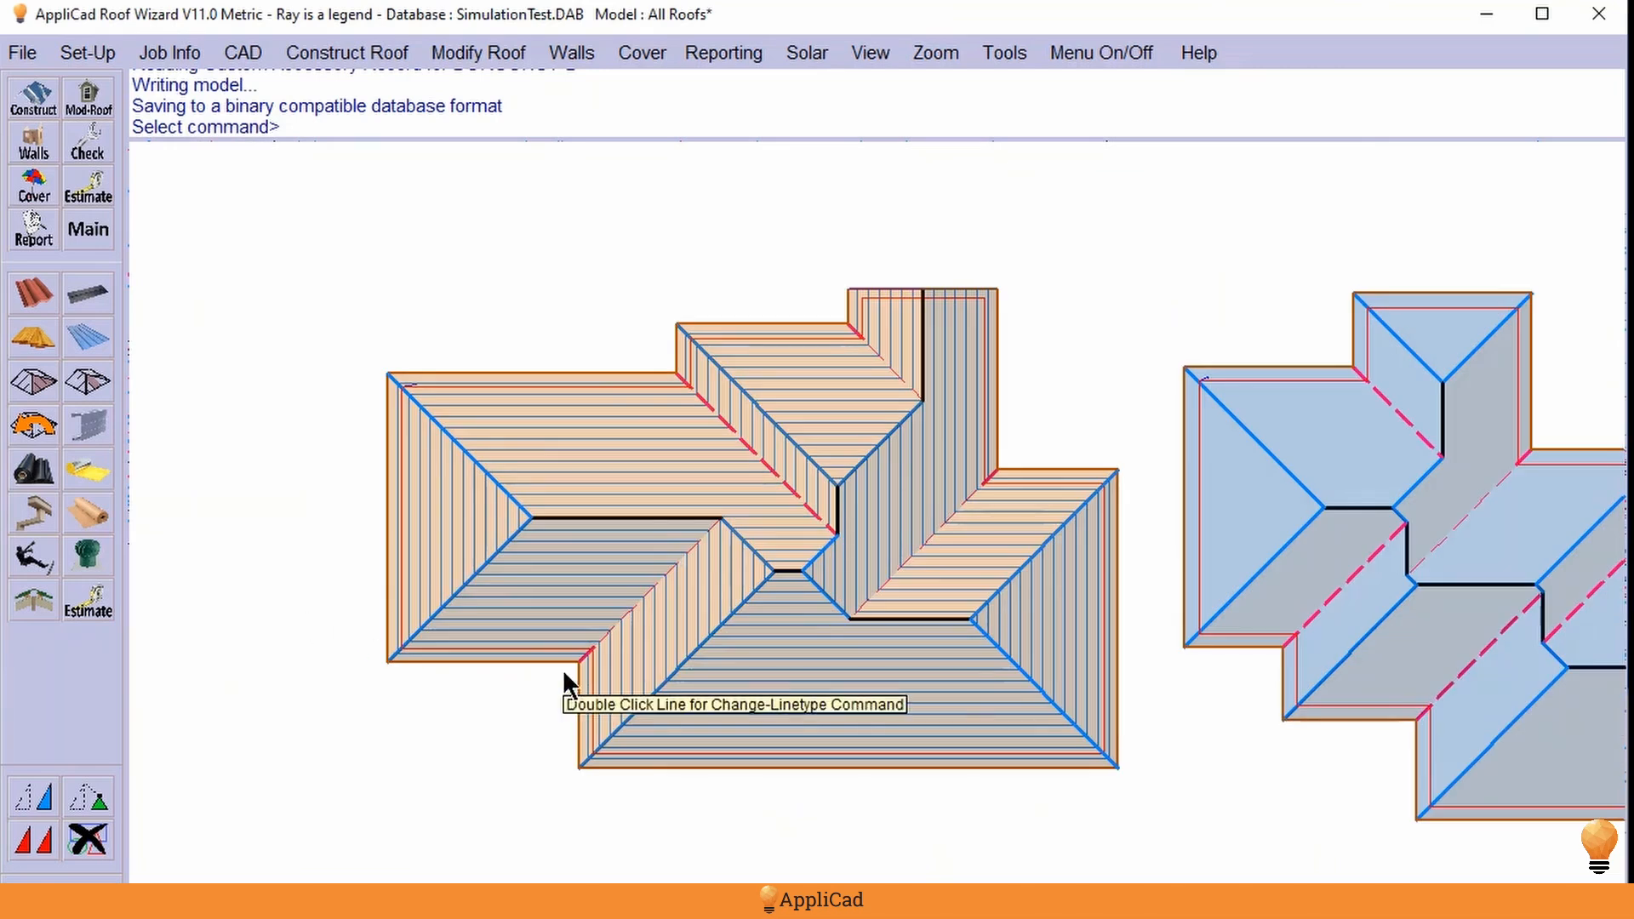
- Accept Global Roofing Solutions Kliplok AZ100AA in Classic Cream, 700 mm coverage width, as the metal panel material for the blue roof
scroll(1500, 718, "up", 2)
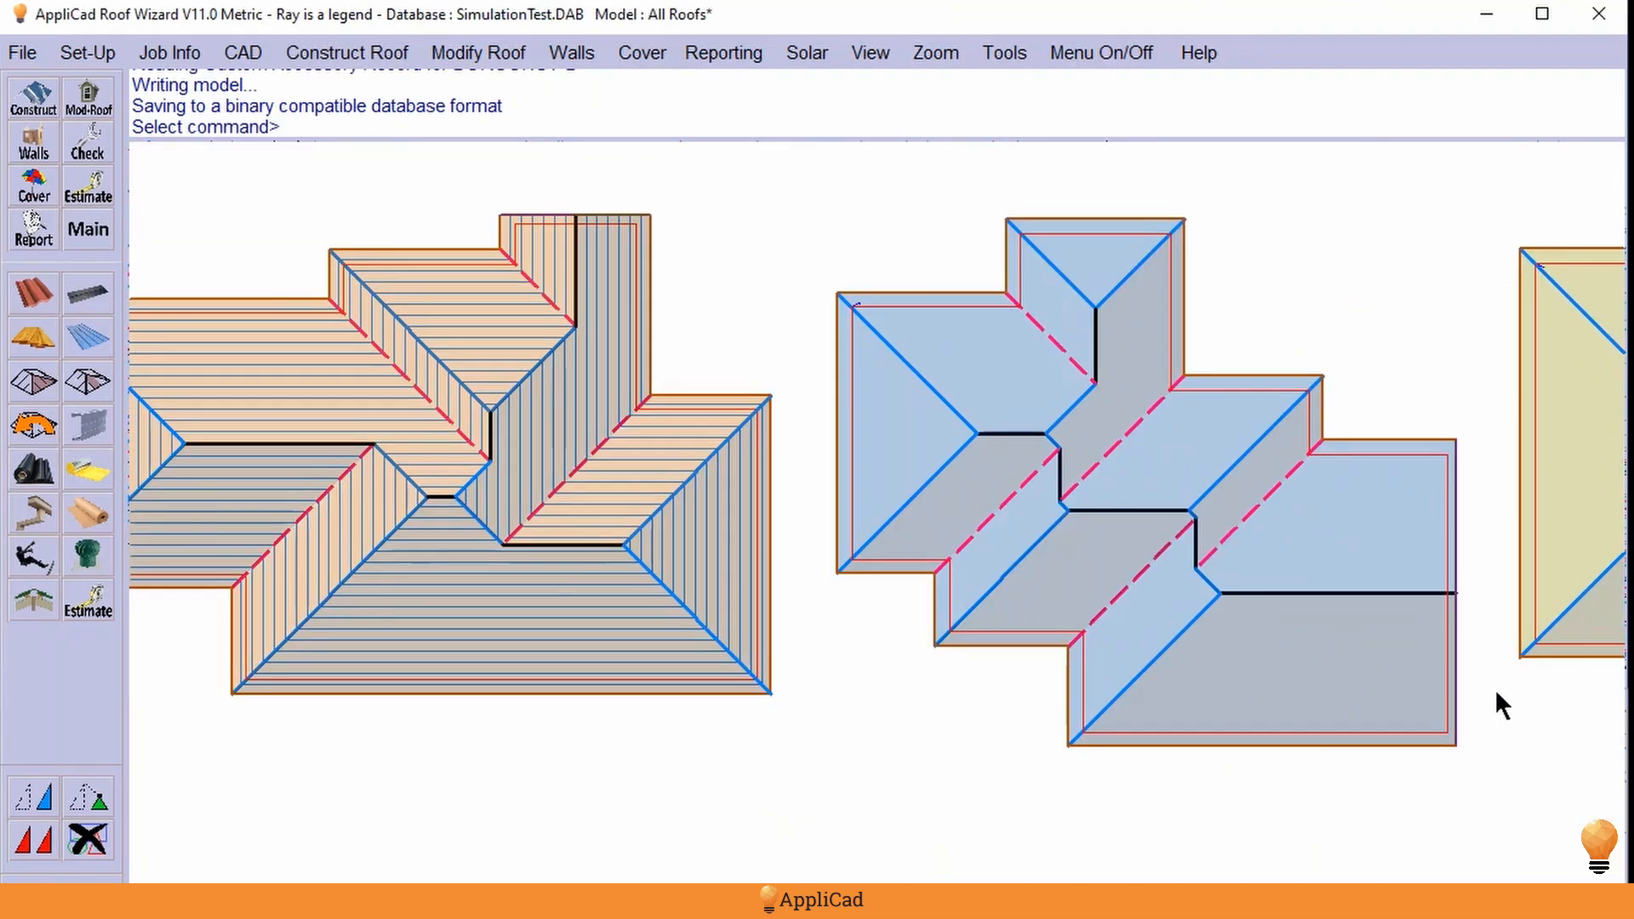
left_click(86, 337)
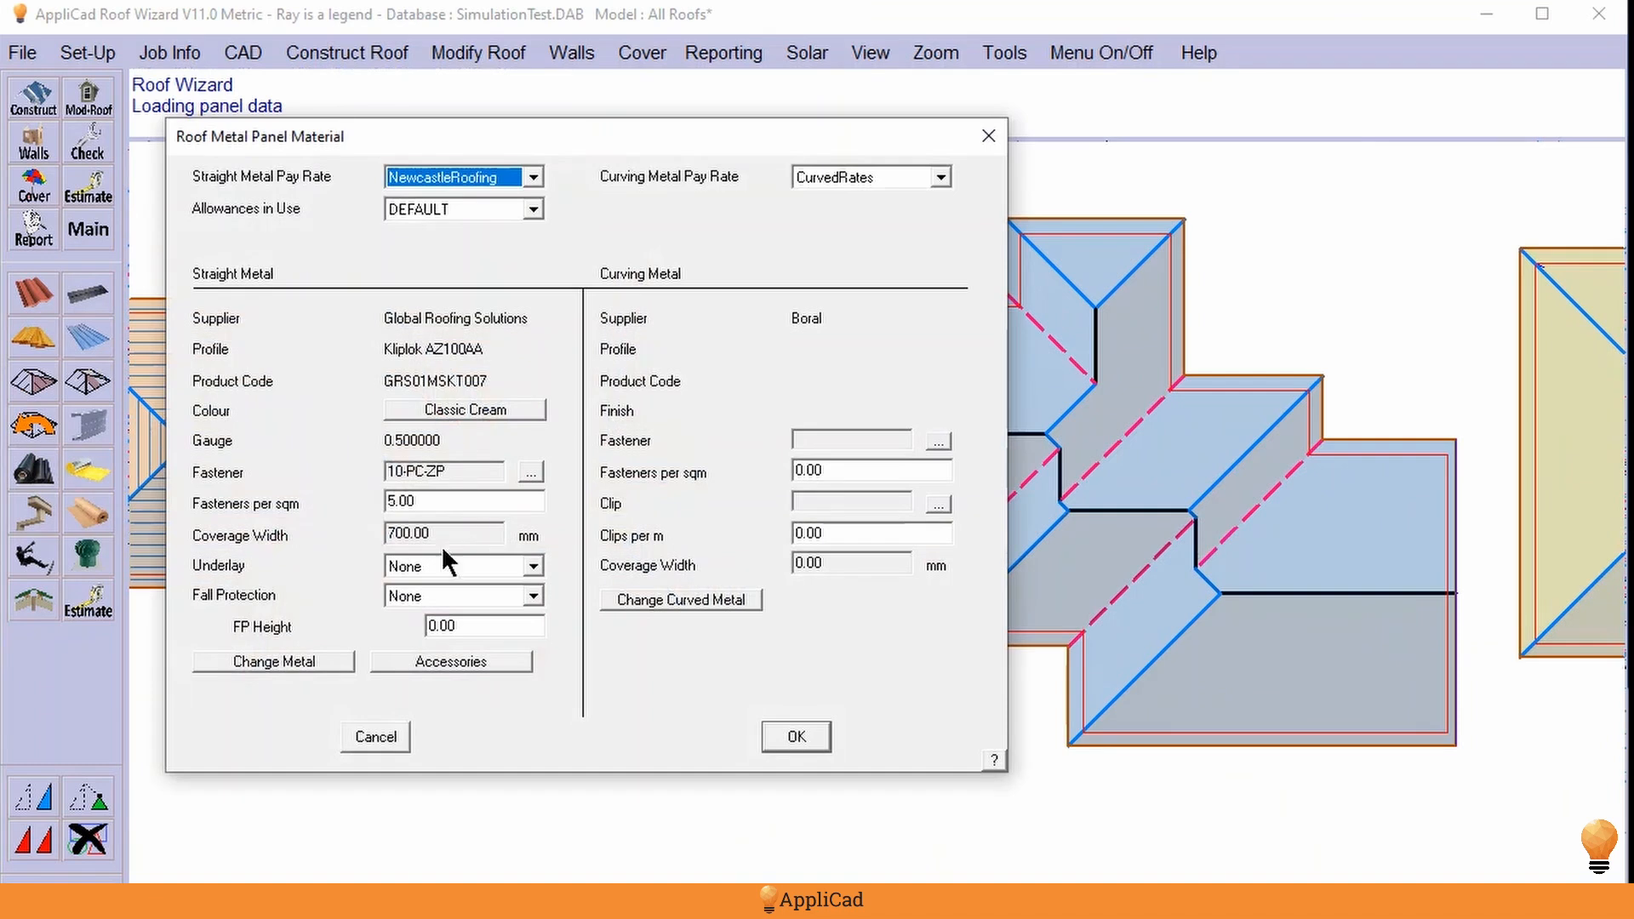
left_click_drag(442, 536, 151, 529)
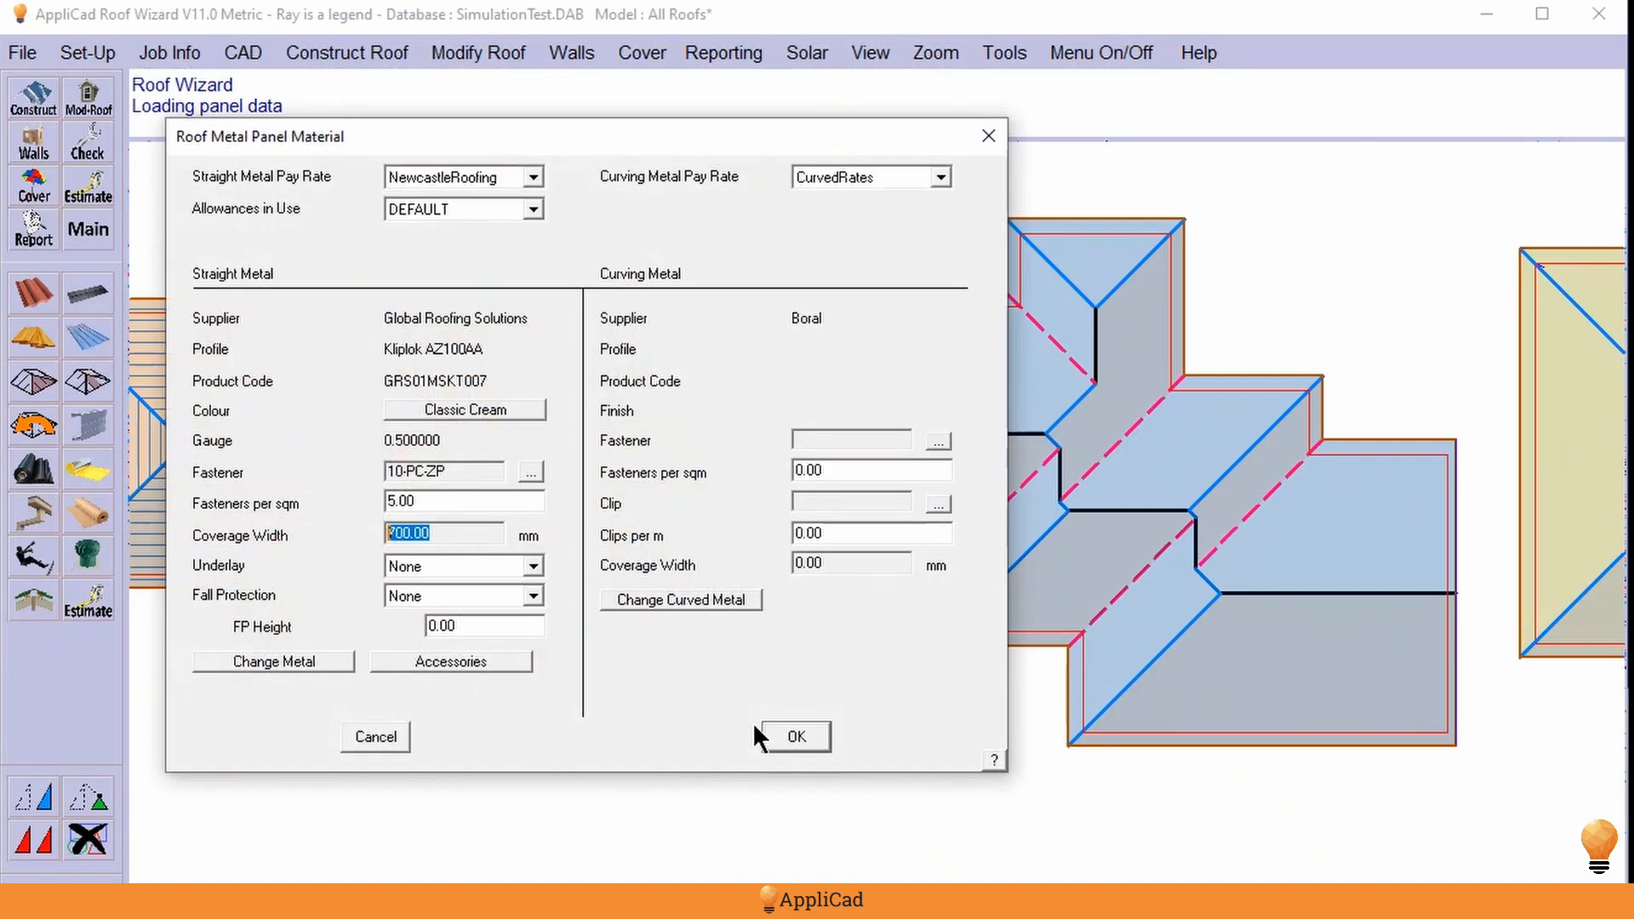
left_click(791, 733)
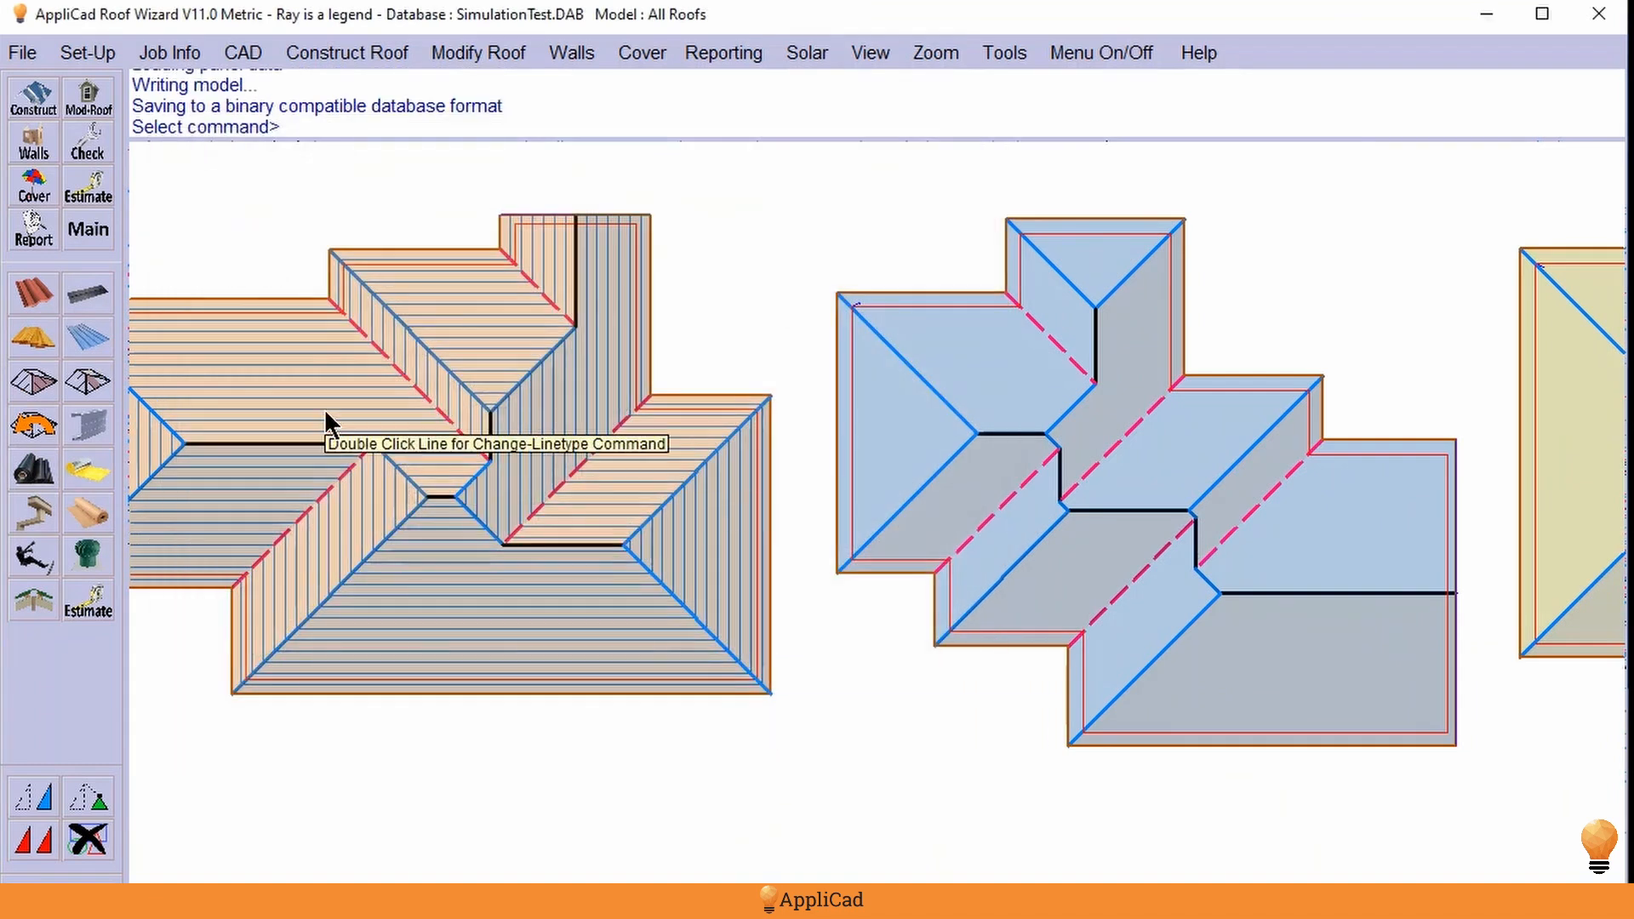
- Generate the metal panel layout on the whole blue roof and accept its cutting list summary
left_click(98, 354)
left_click(100, 494)
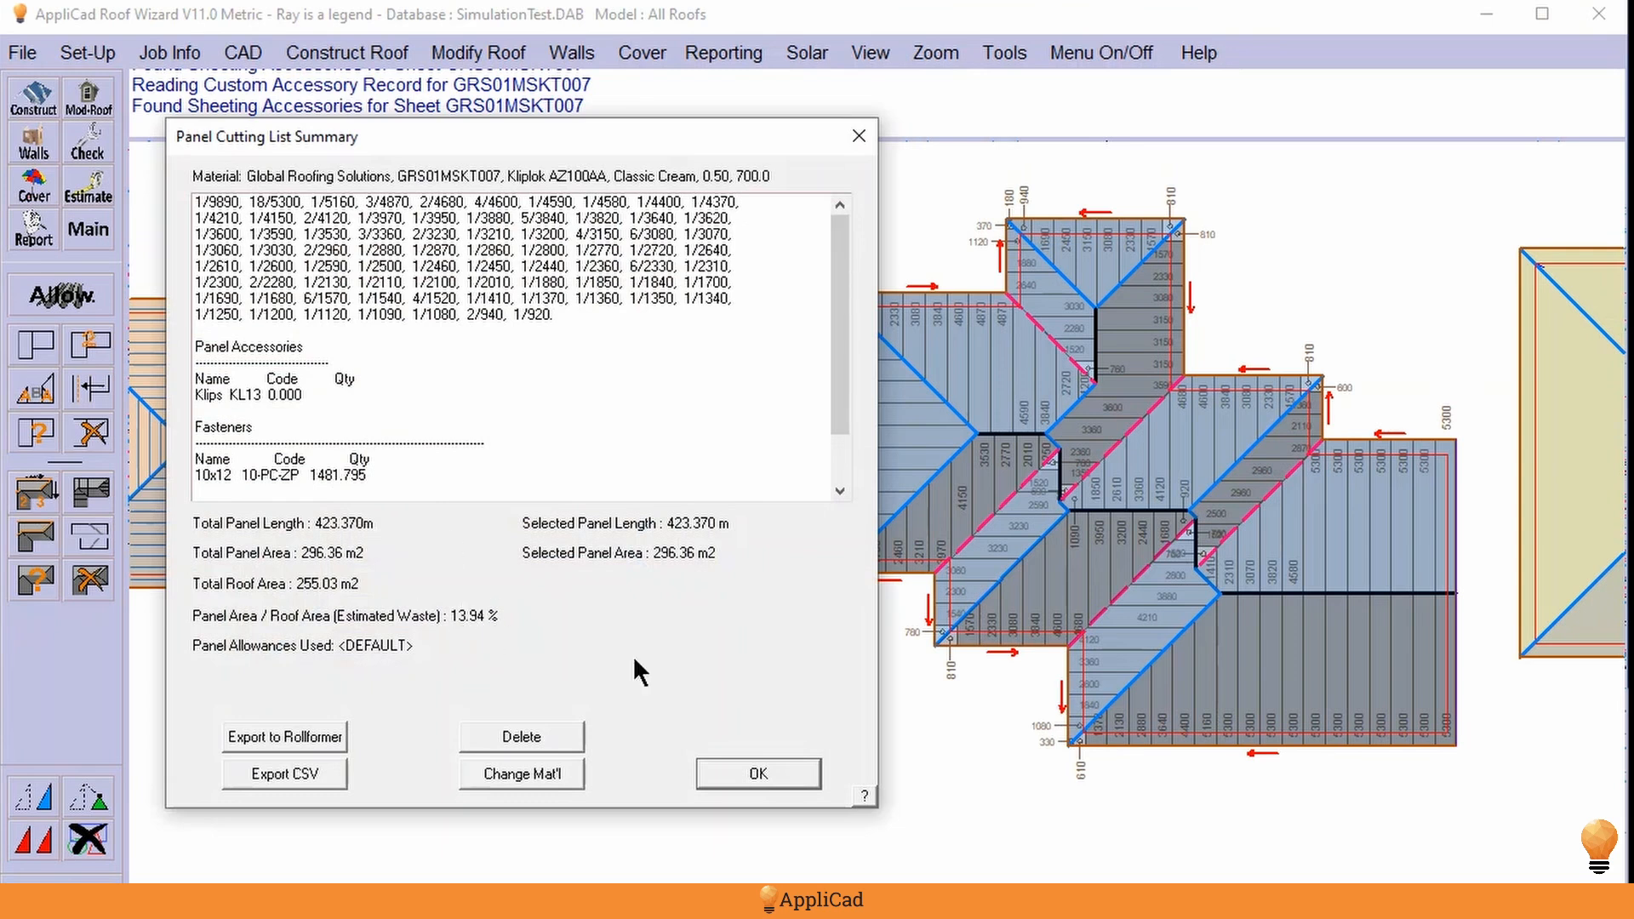
key("Return")
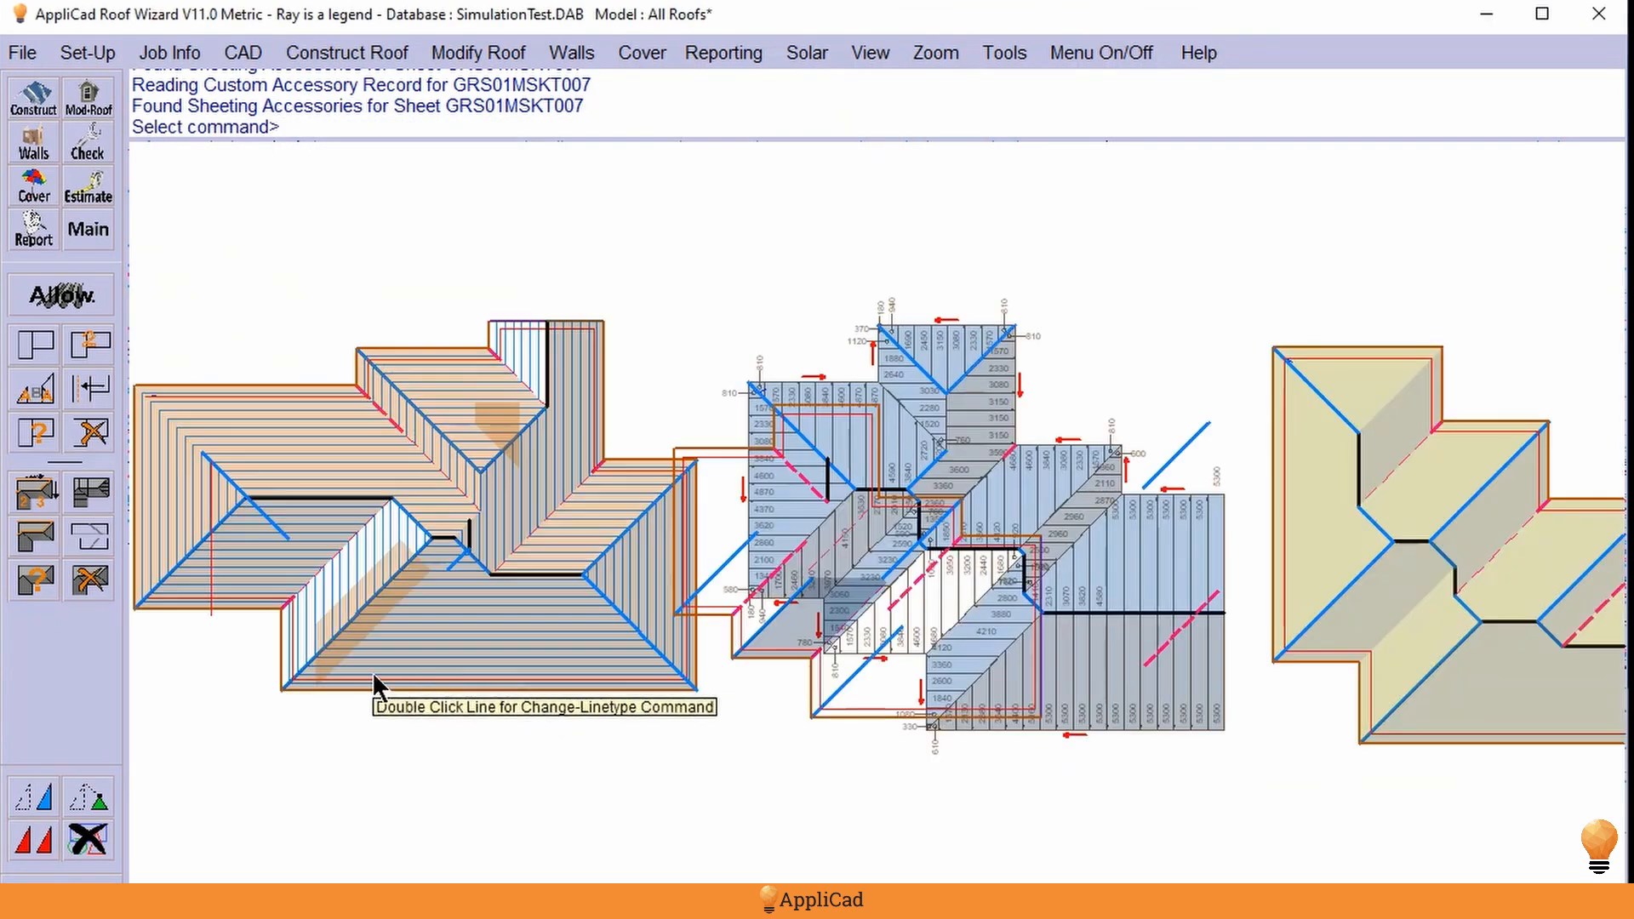
- Apply shingle coursing to the yellow roof with the sample asphalt shingle at a 200 mm gauge, and accept the tally
scroll(1254, 706, "up", 3)
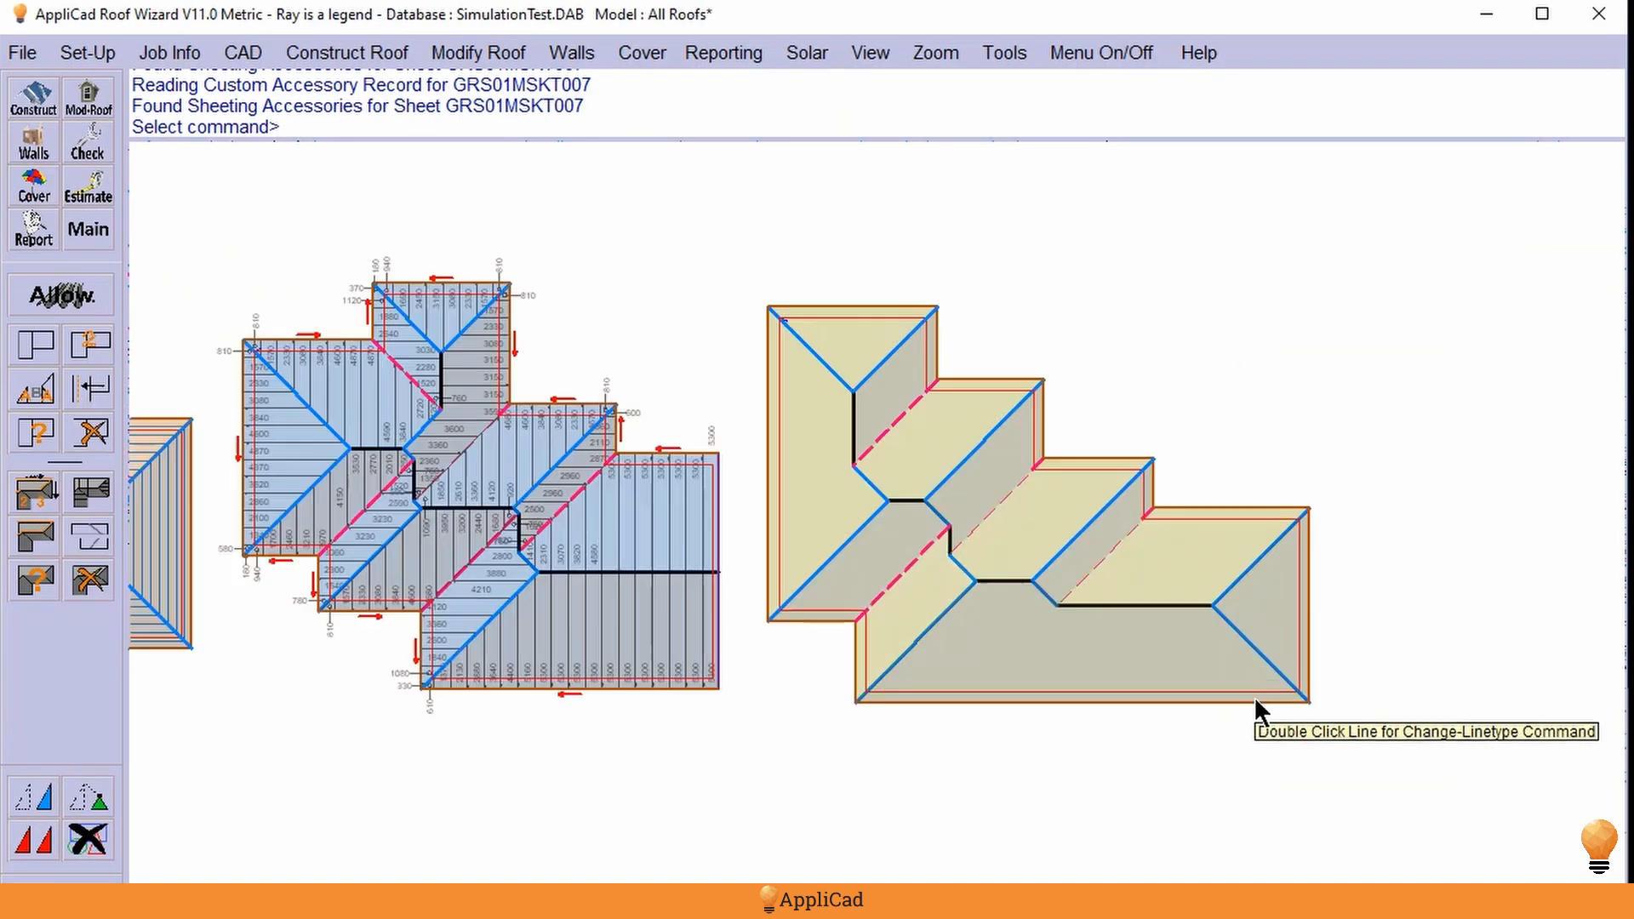
scroll(1272, 647, "up", 1)
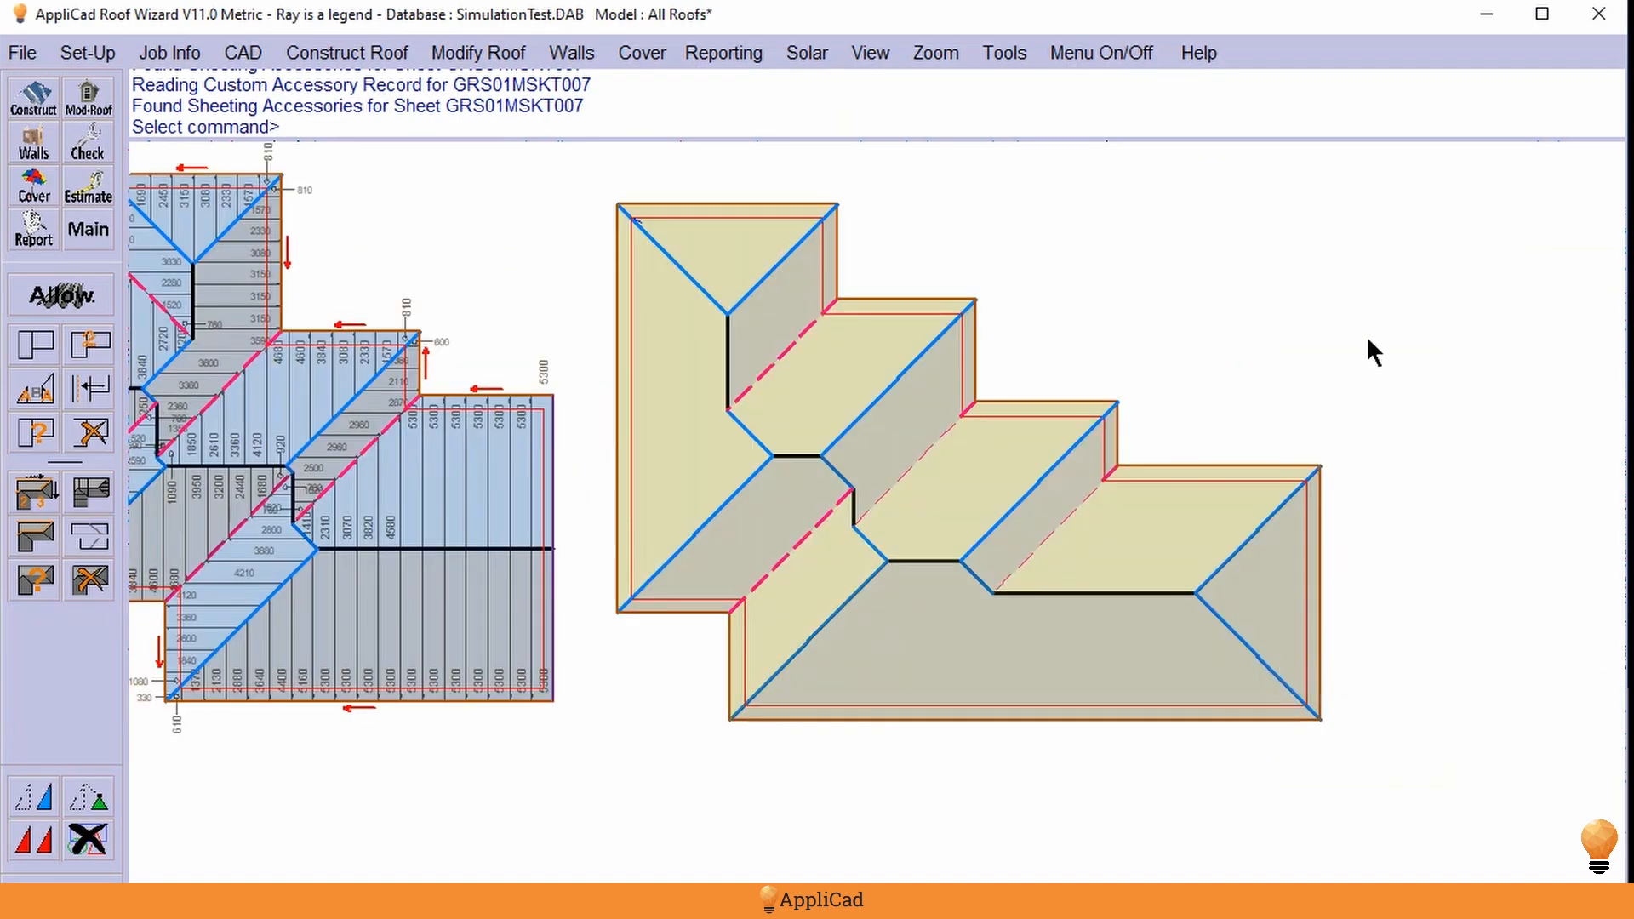
left_click(34, 187)
left_click(88, 295)
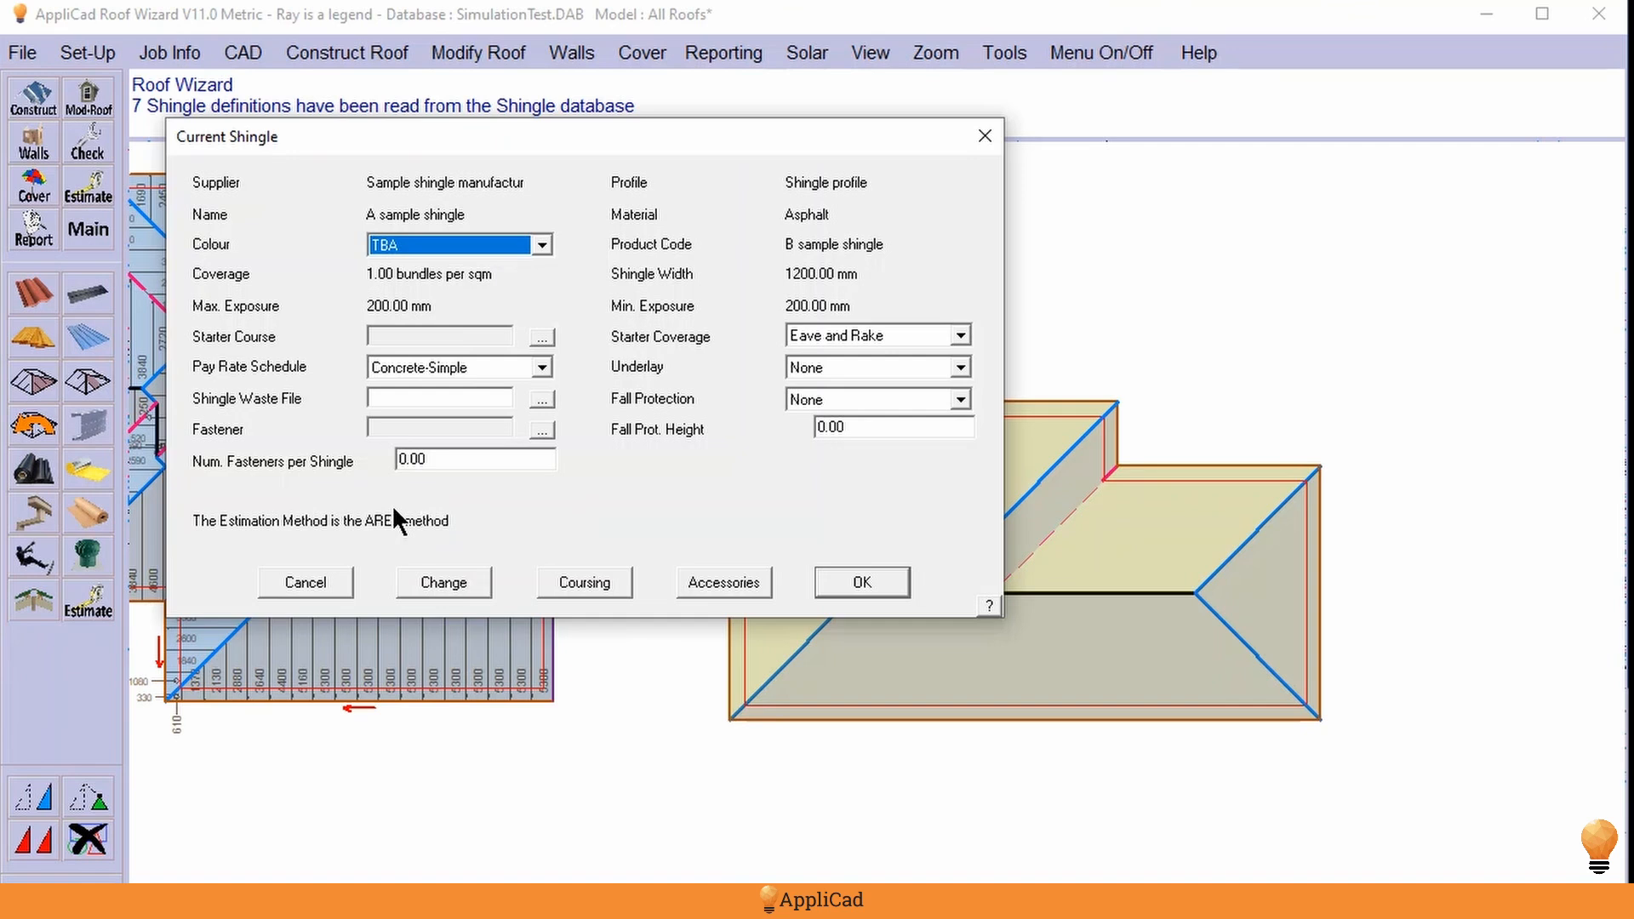
left_click(601, 586)
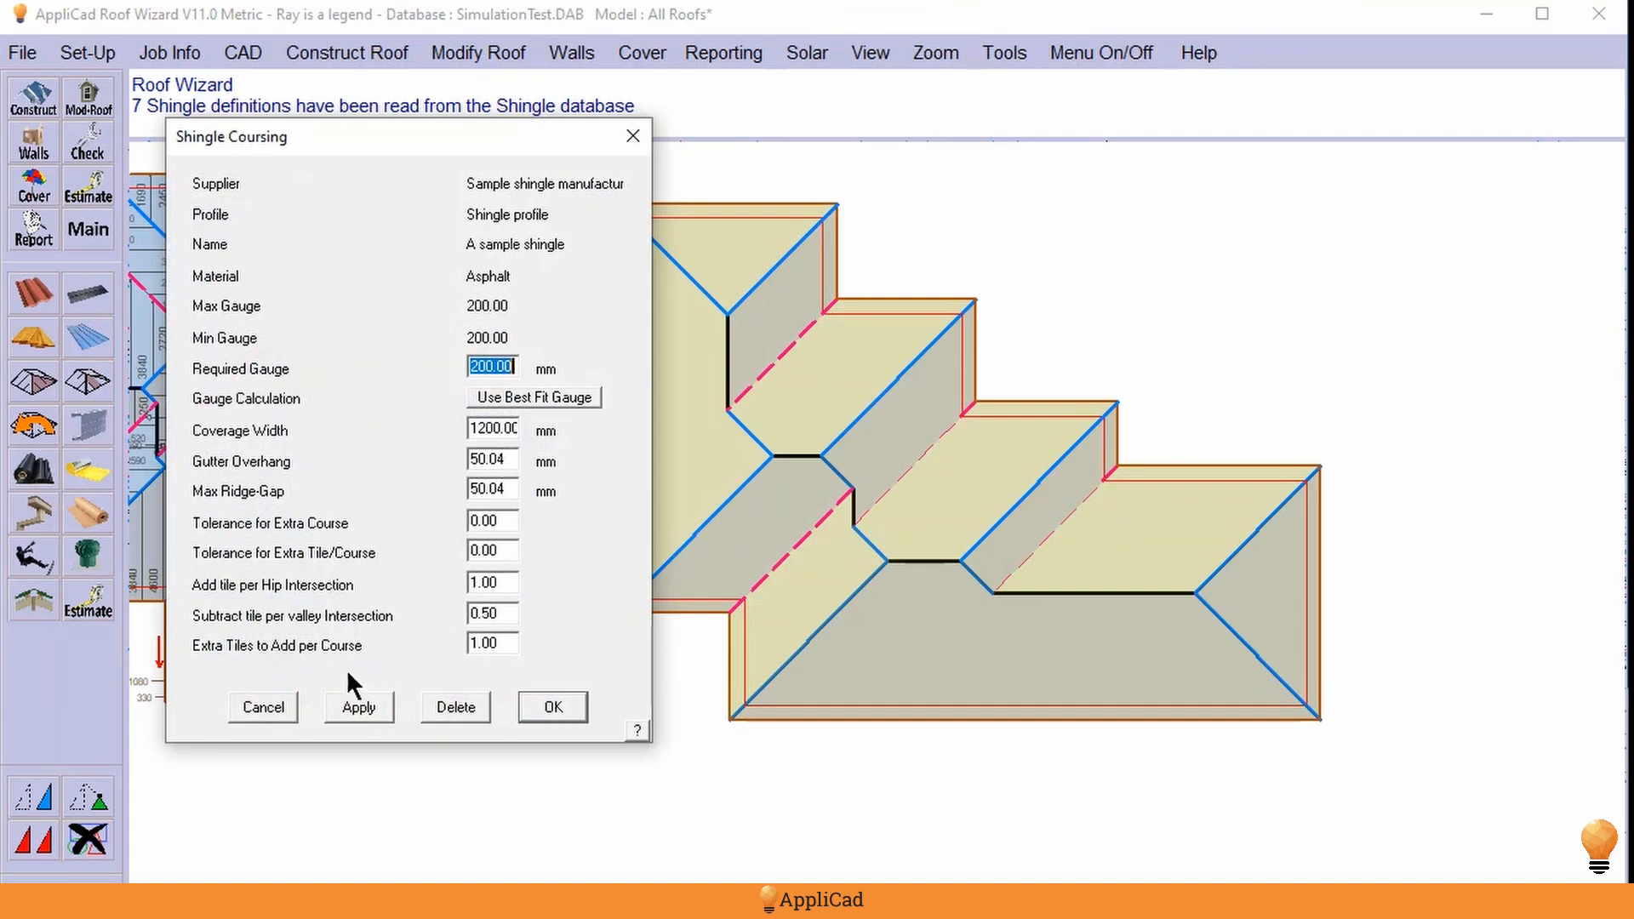
left_click(359, 707)
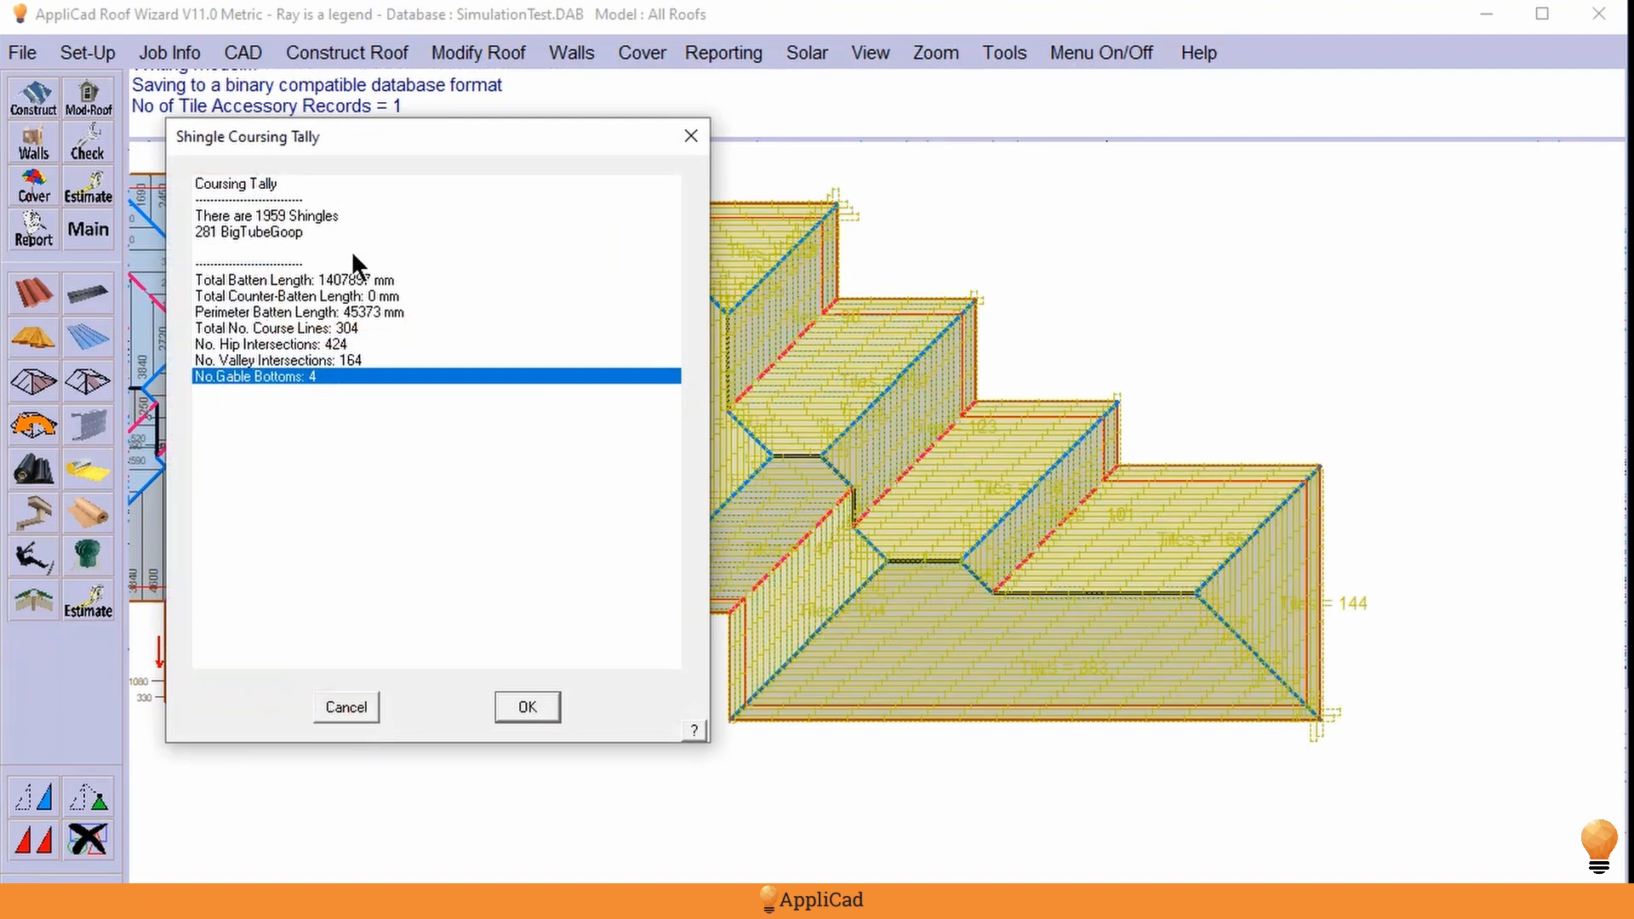
left_click(540, 711)
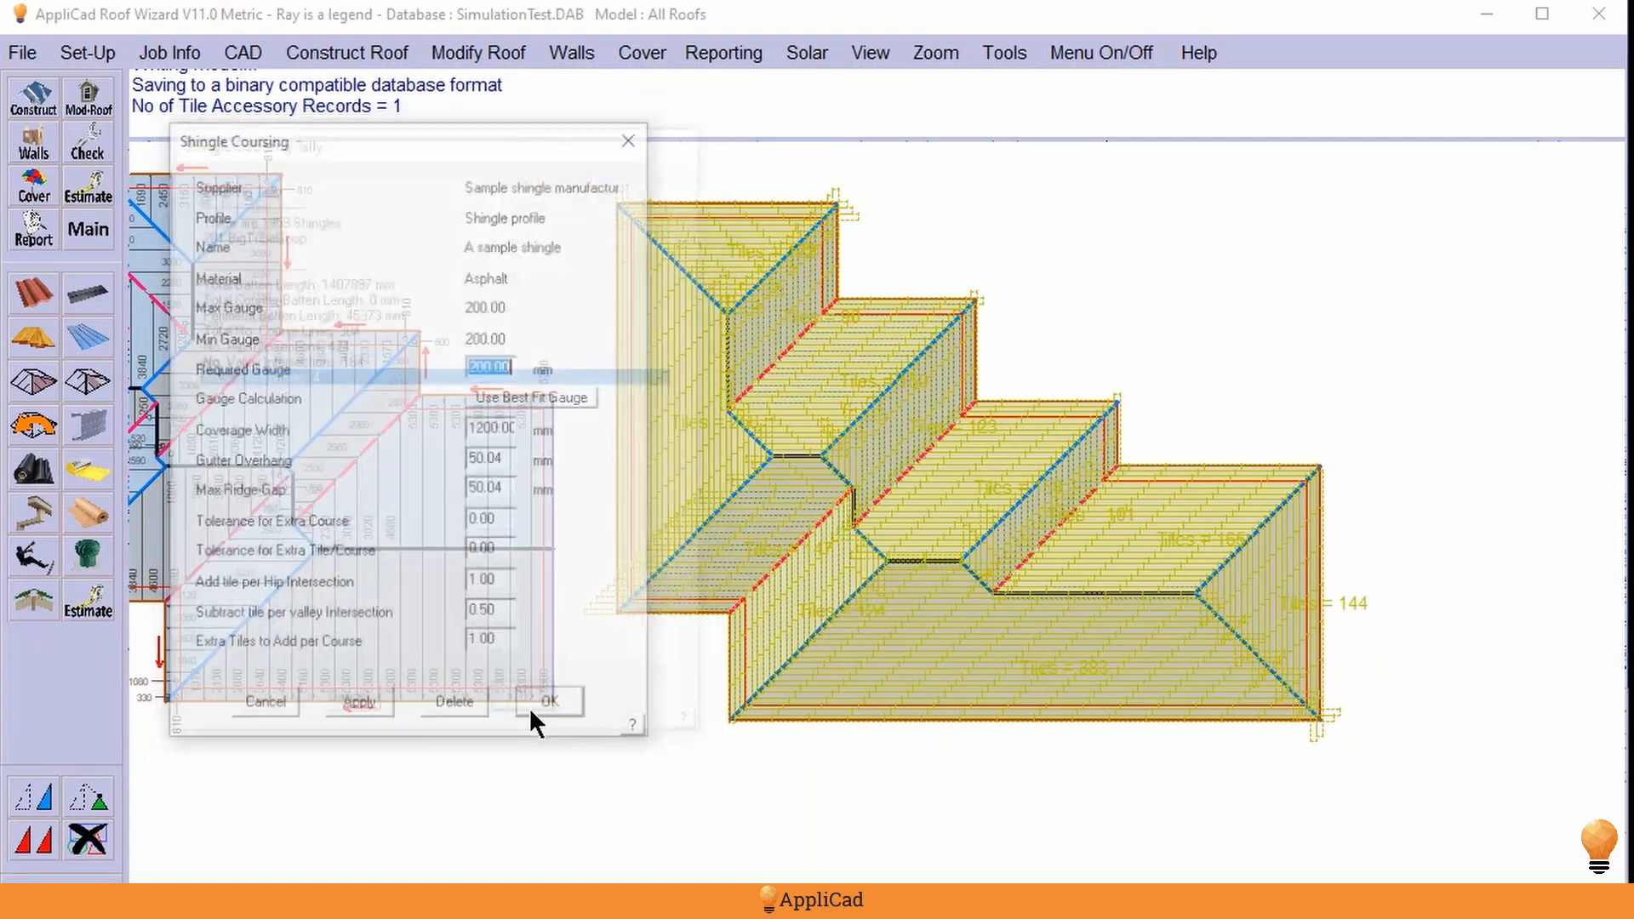
left_click(548, 708)
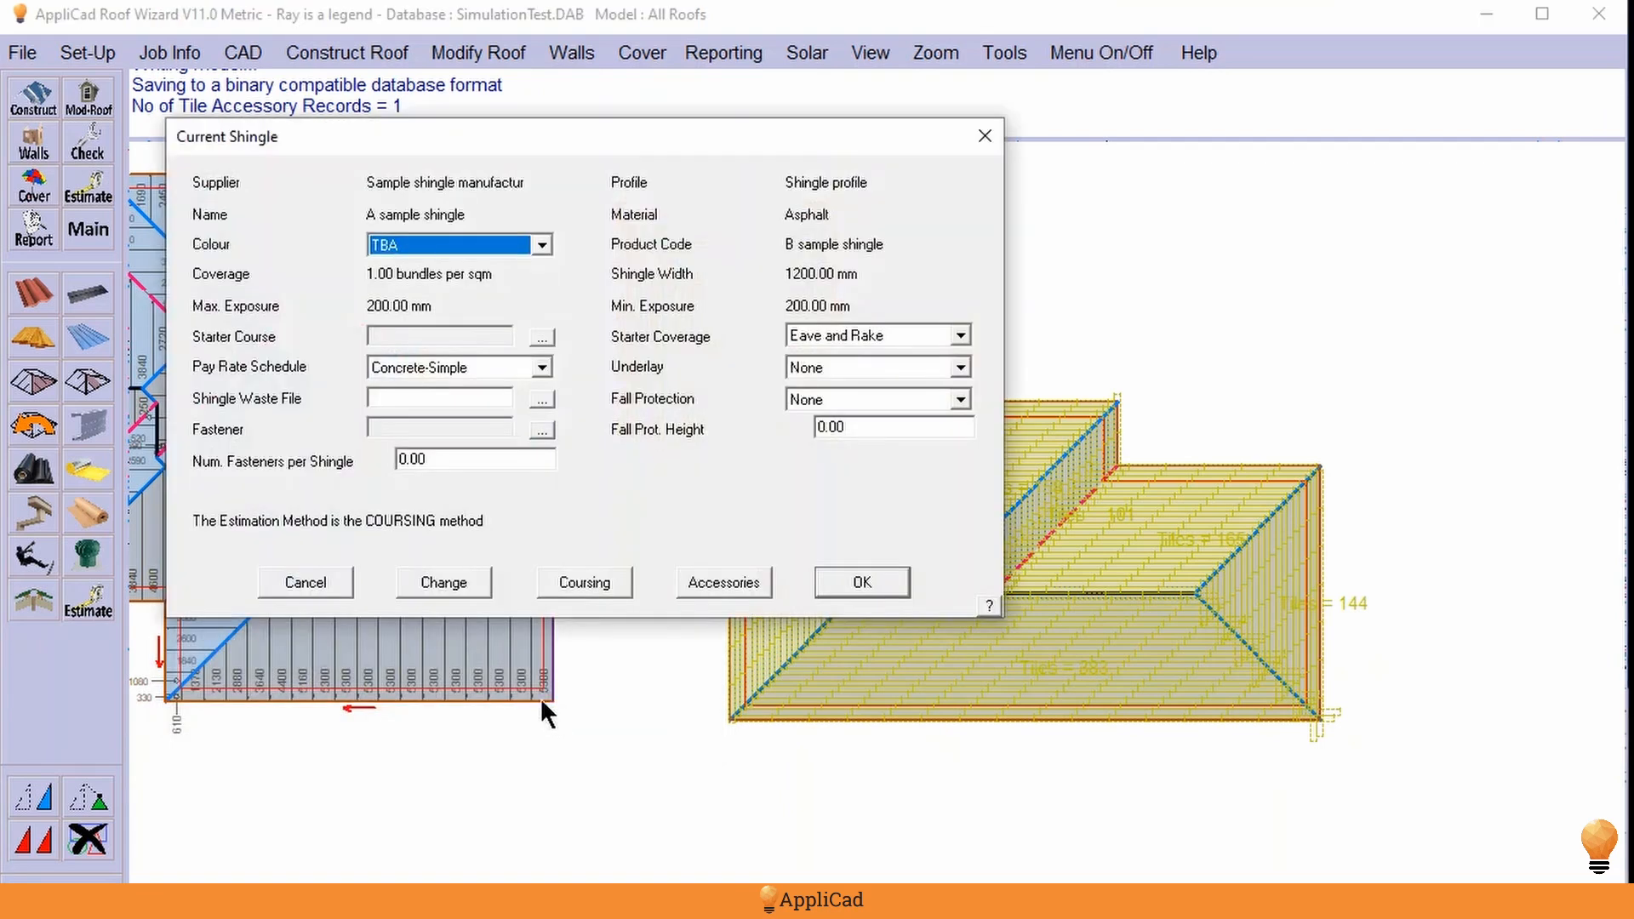
left_click(862, 582)
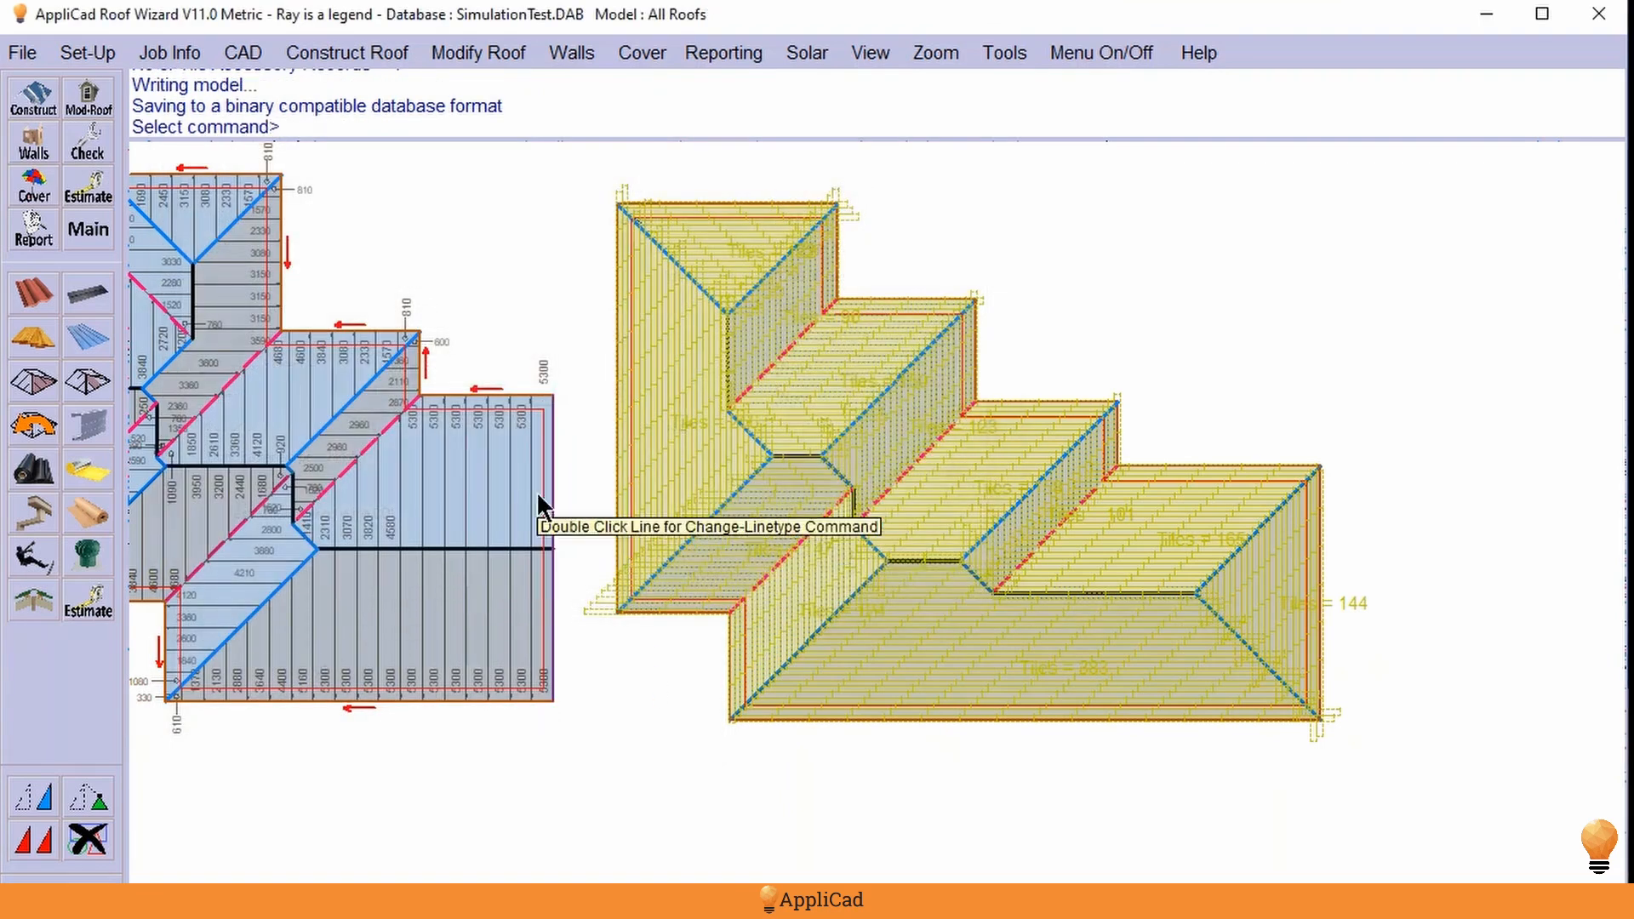
- Generate the Supply and Install costing report without adding extra items, and reposition the quote window so it is fully readable
left_click(33, 228)
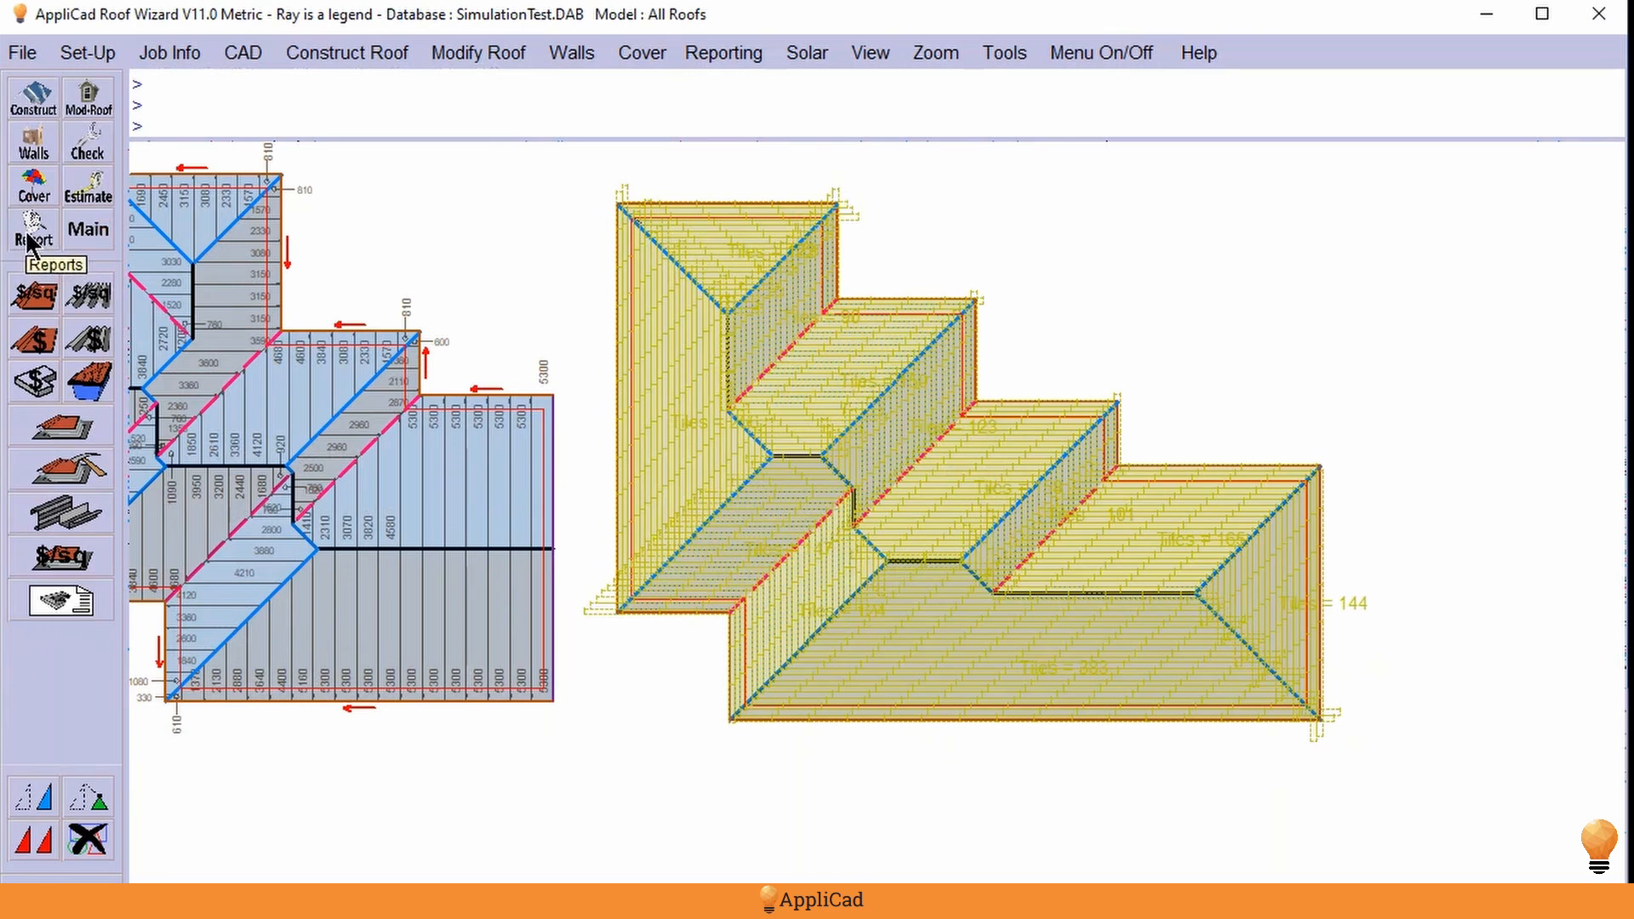
left_click(85, 468)
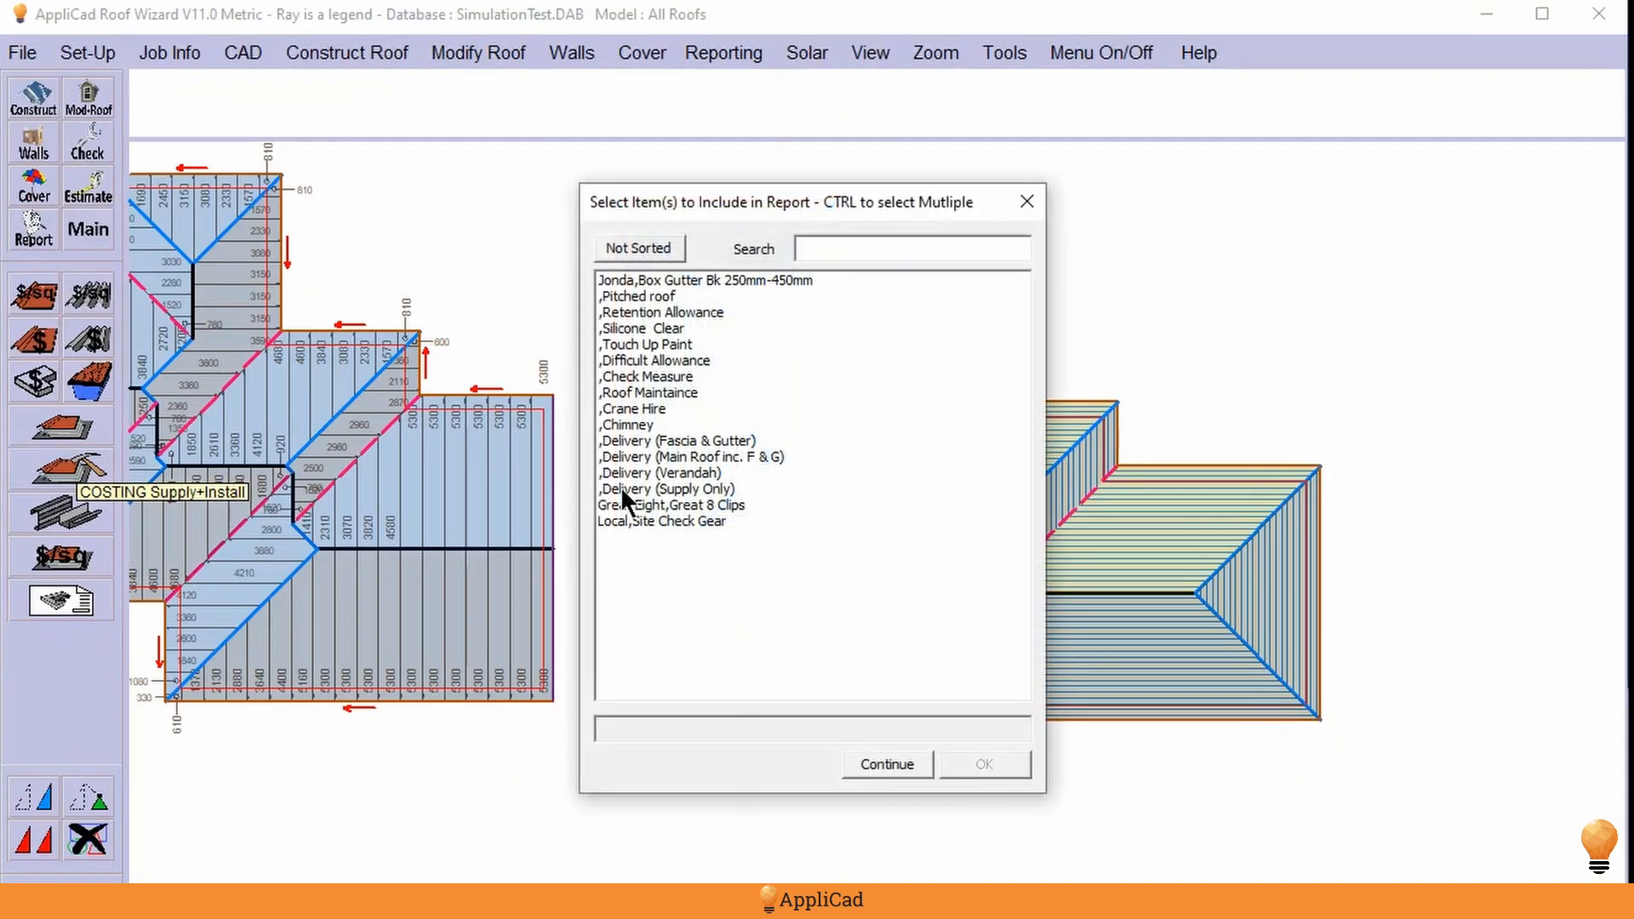
left_click(884, 763)
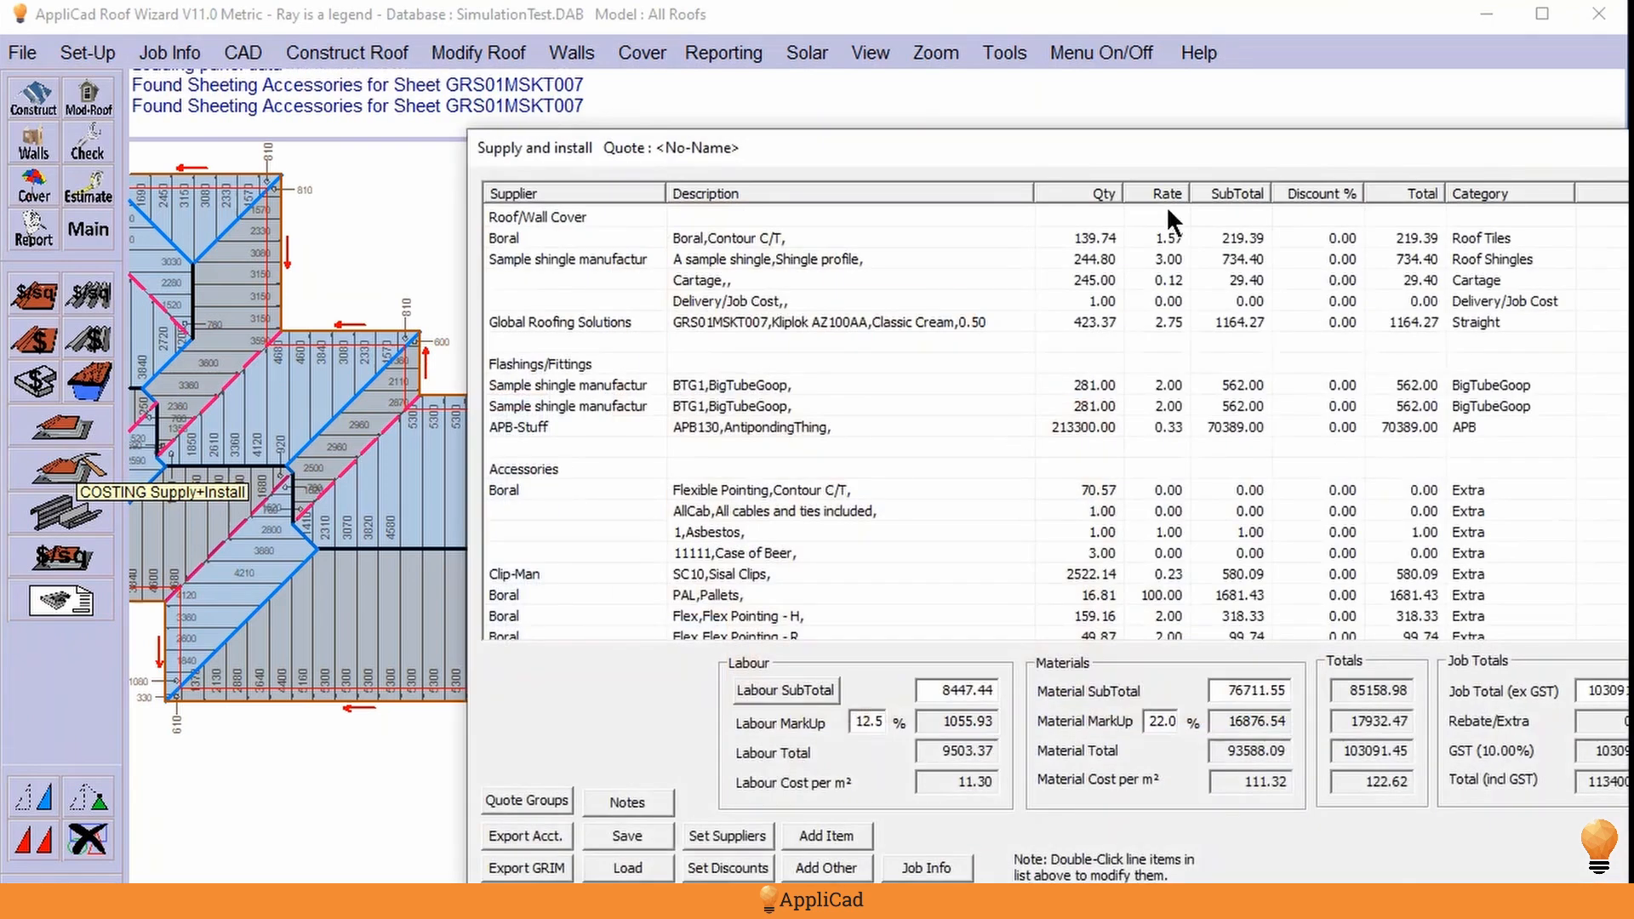
left_click_drag(1183, 140, 986, 136)
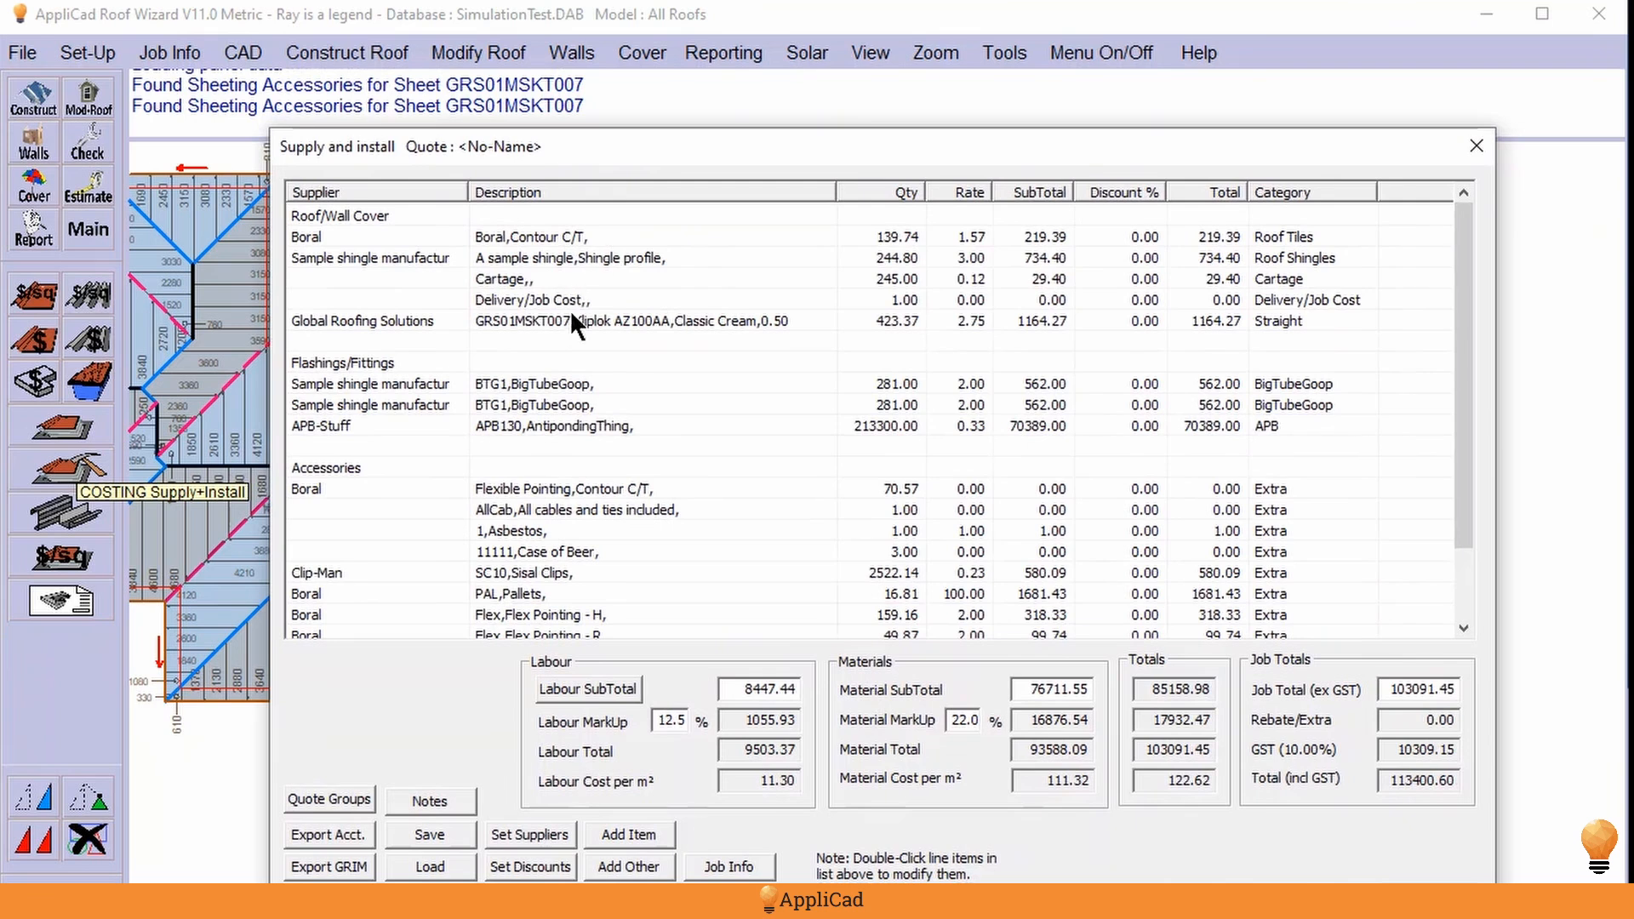